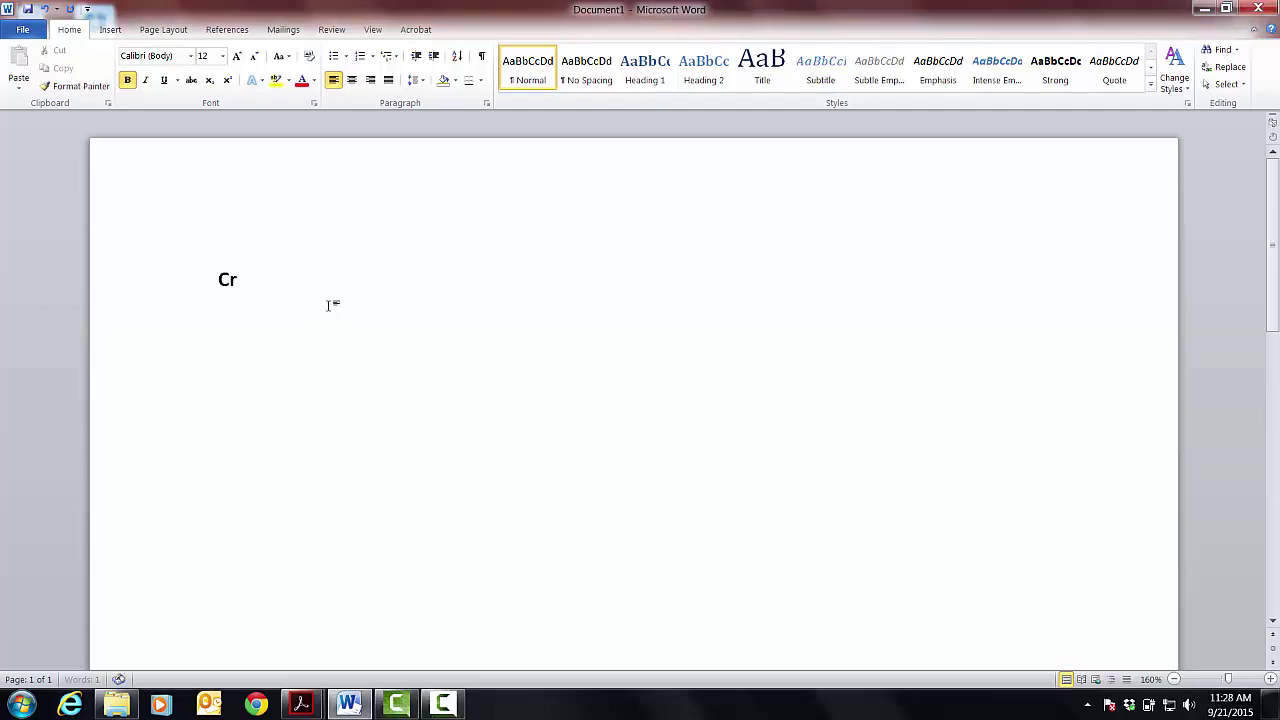
Step: Complete the bold title line as "Create a raster model with a text file (.txt)"
{"action": "type", "text": "a raster model wit"}
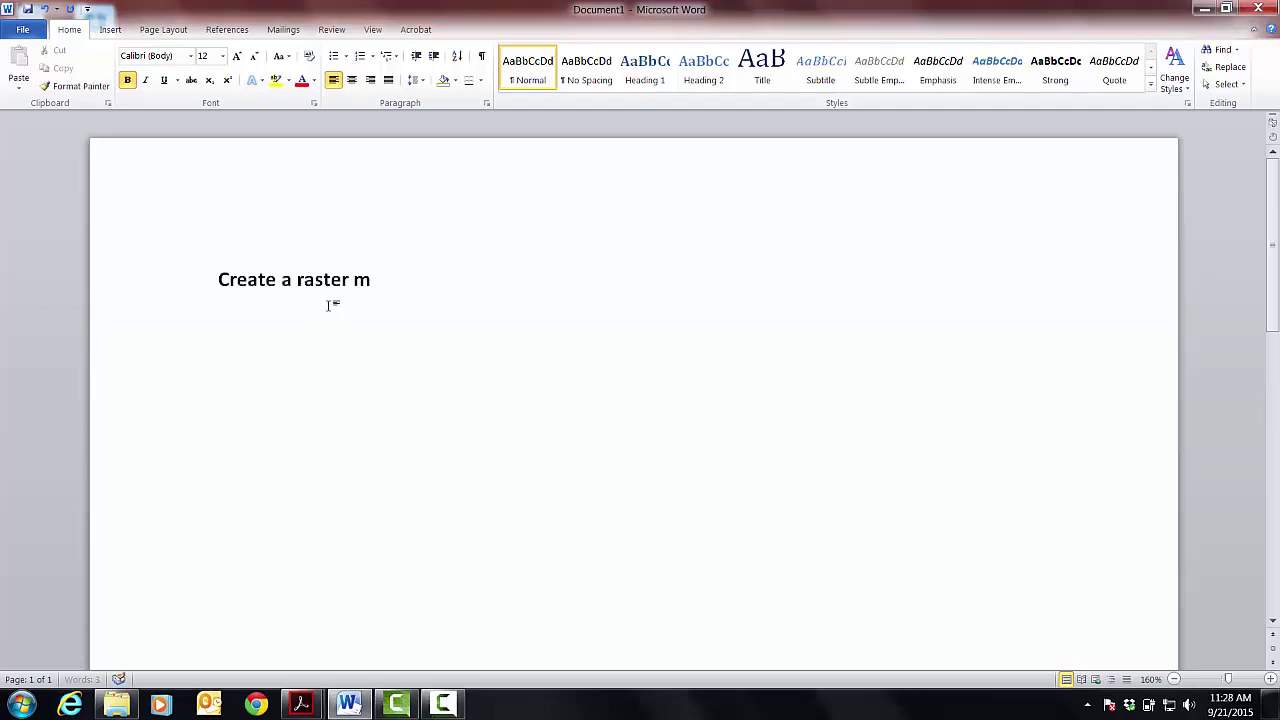
{"action": "type", "text": "h a tex"}
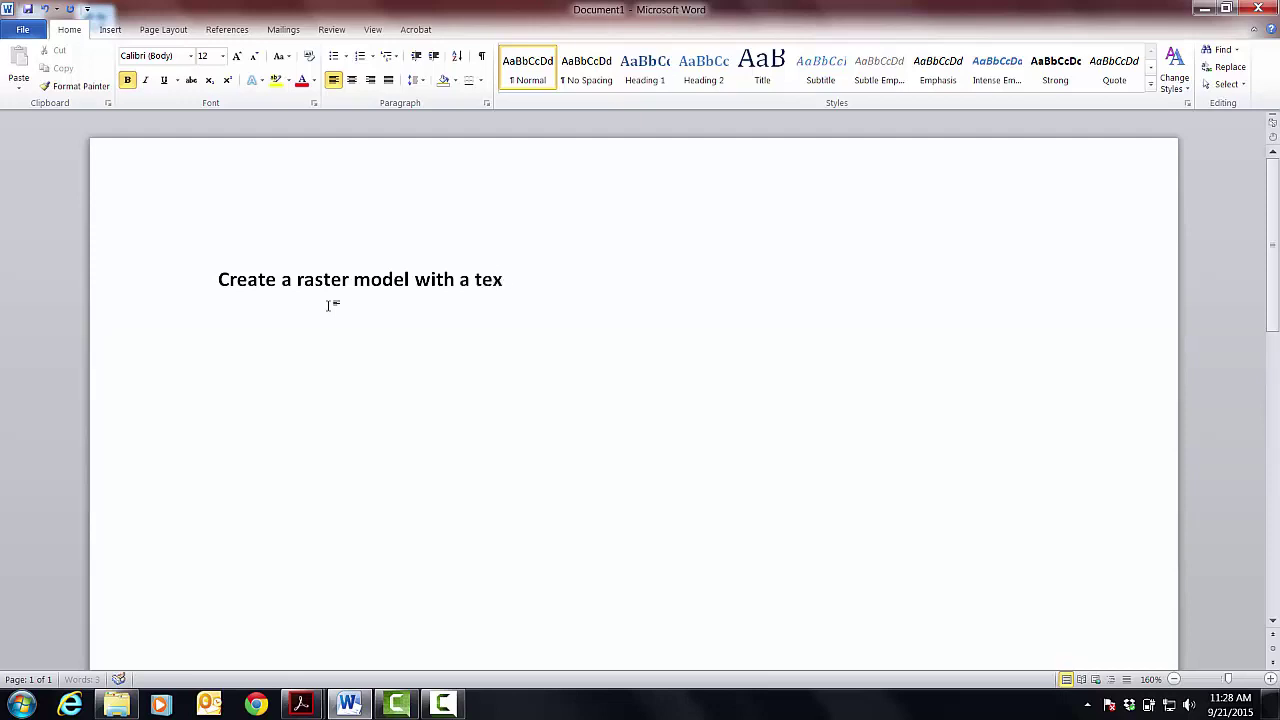
{"action": "type", "text": "t file (.txt)"}
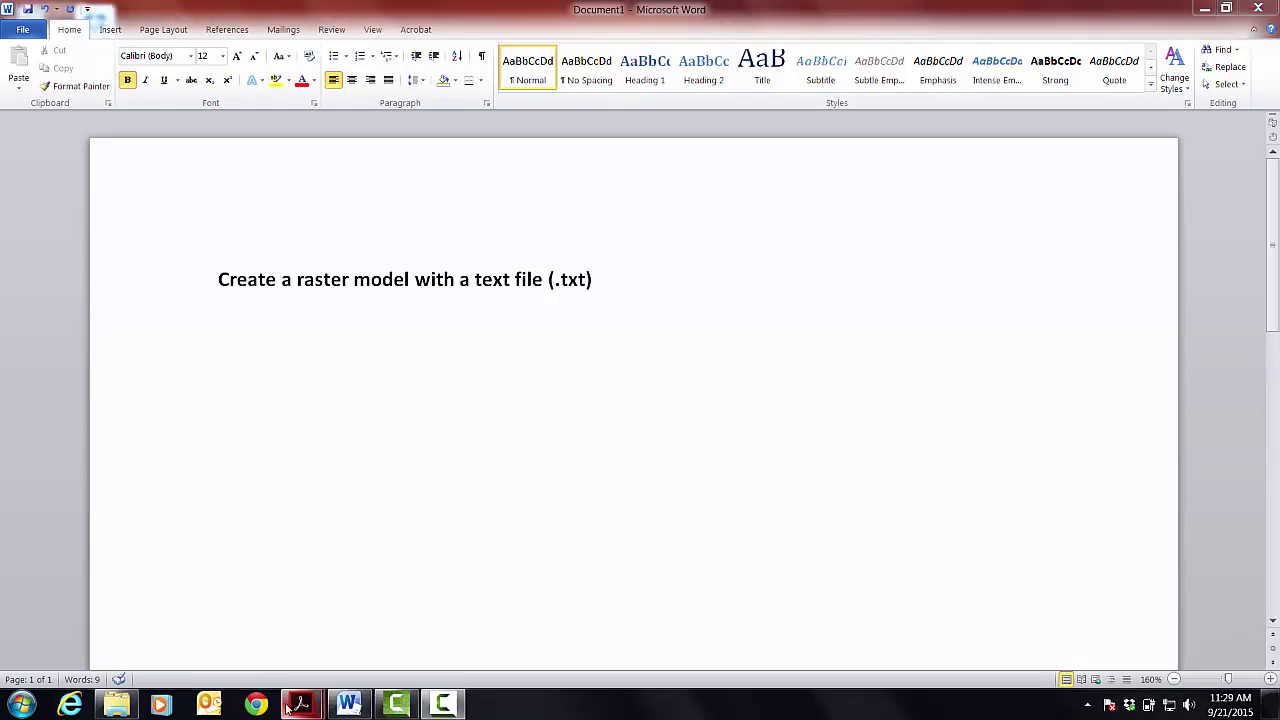
Step: Bring up Lab1-empty-egg-carton.pdf in Acrobat and open a blank Notepad document over it
{"action": "mouse_move", "coordinate": [288, 706]}
{"action": "left_click", "coordinate": [271, 640]}
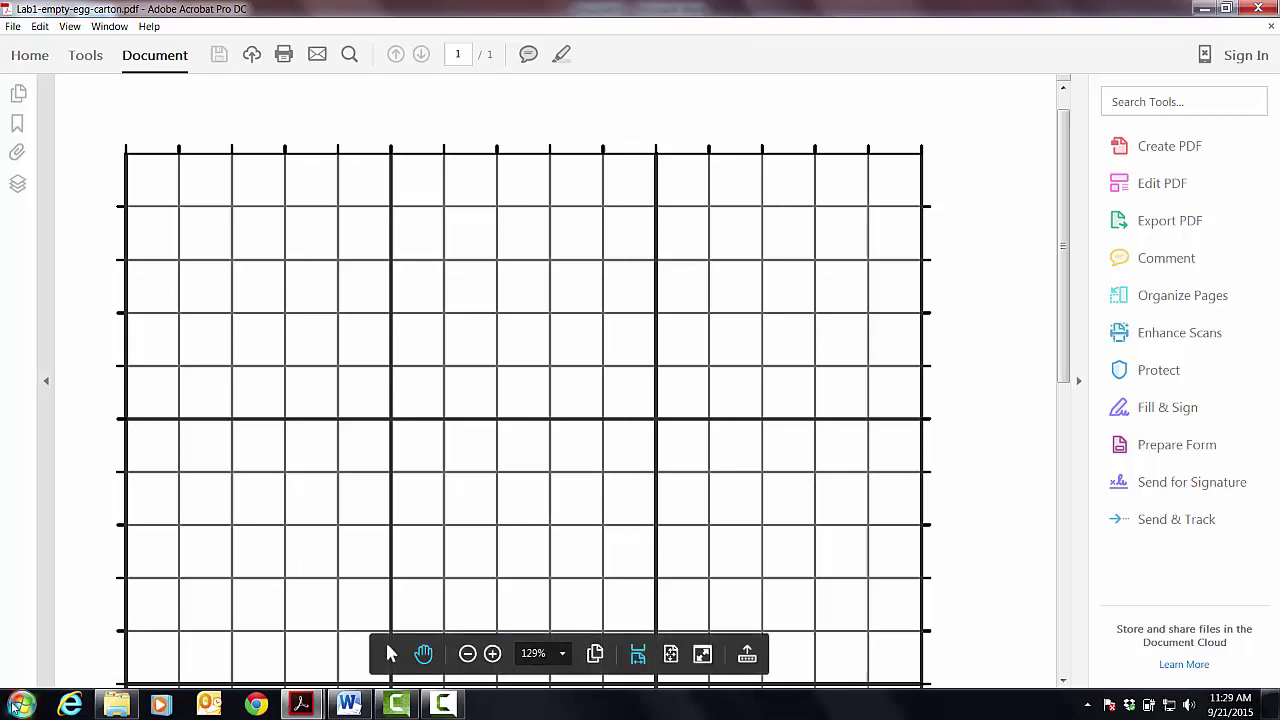
{"action": "key", "text": "super"}
{"action": "type", "text": "note"}
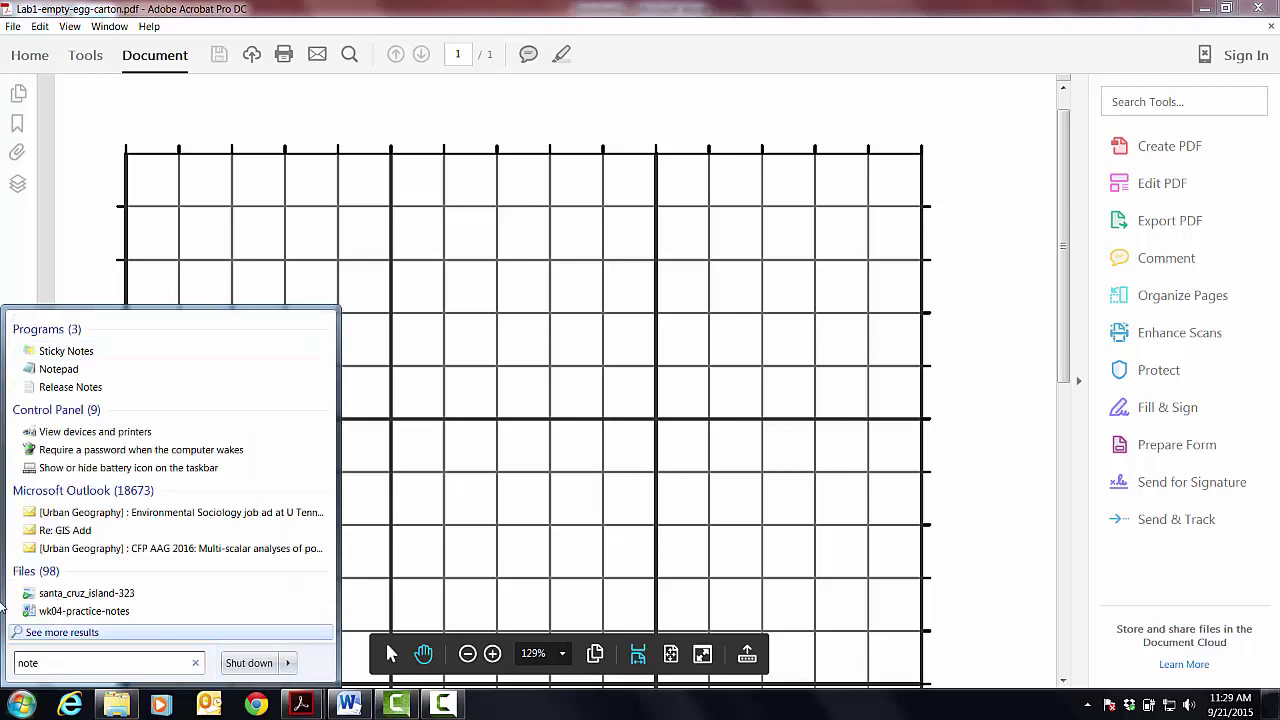
{"action": "left_click", "coordinate": [80, 368]}
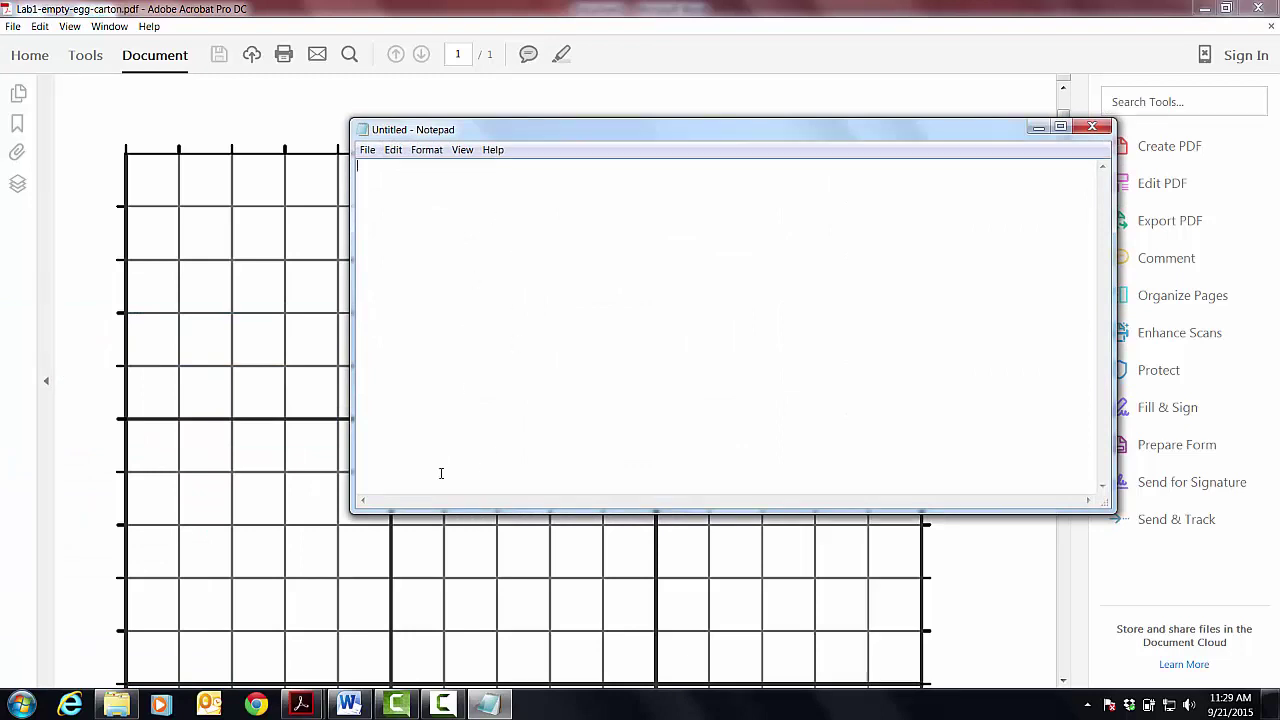
Step: In the Word document, add the numbered item "(1) Header file" below the title and remove its bold formatting
{"action": "left_click", "coordinate": [349, 704]}
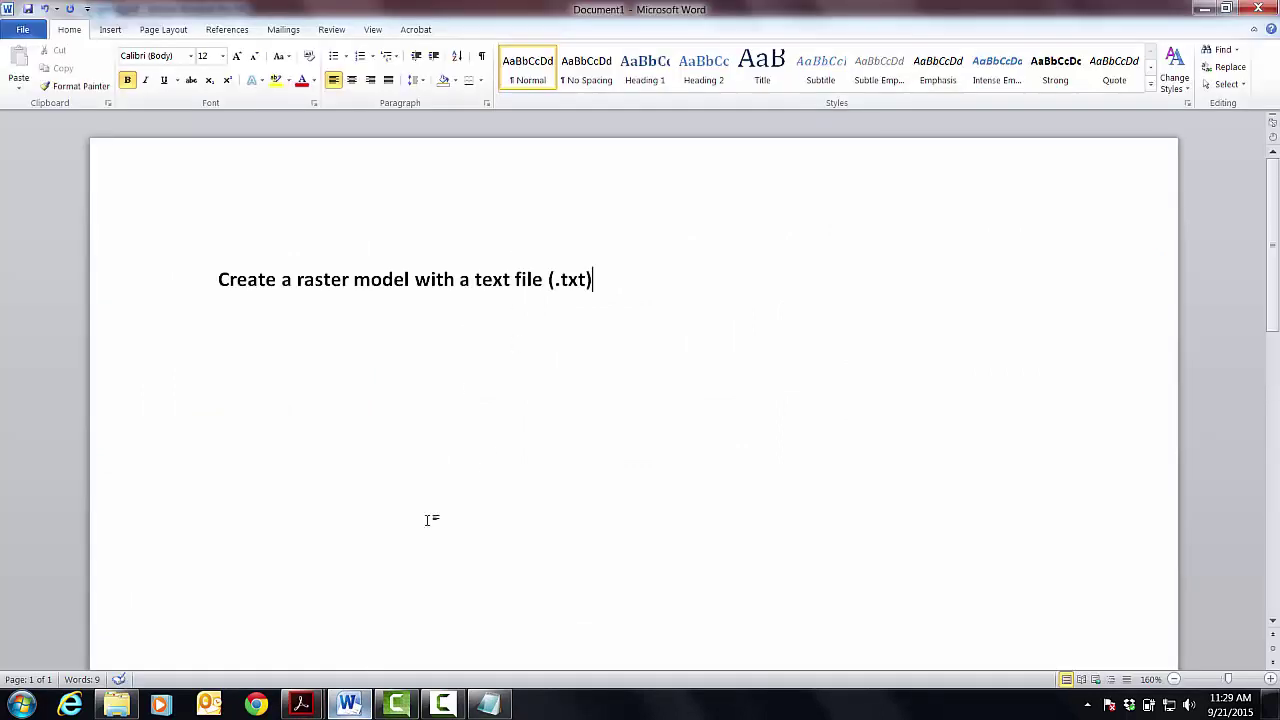
{"action": "key", "text": "Return"}
{"action": "type", "text": "("}
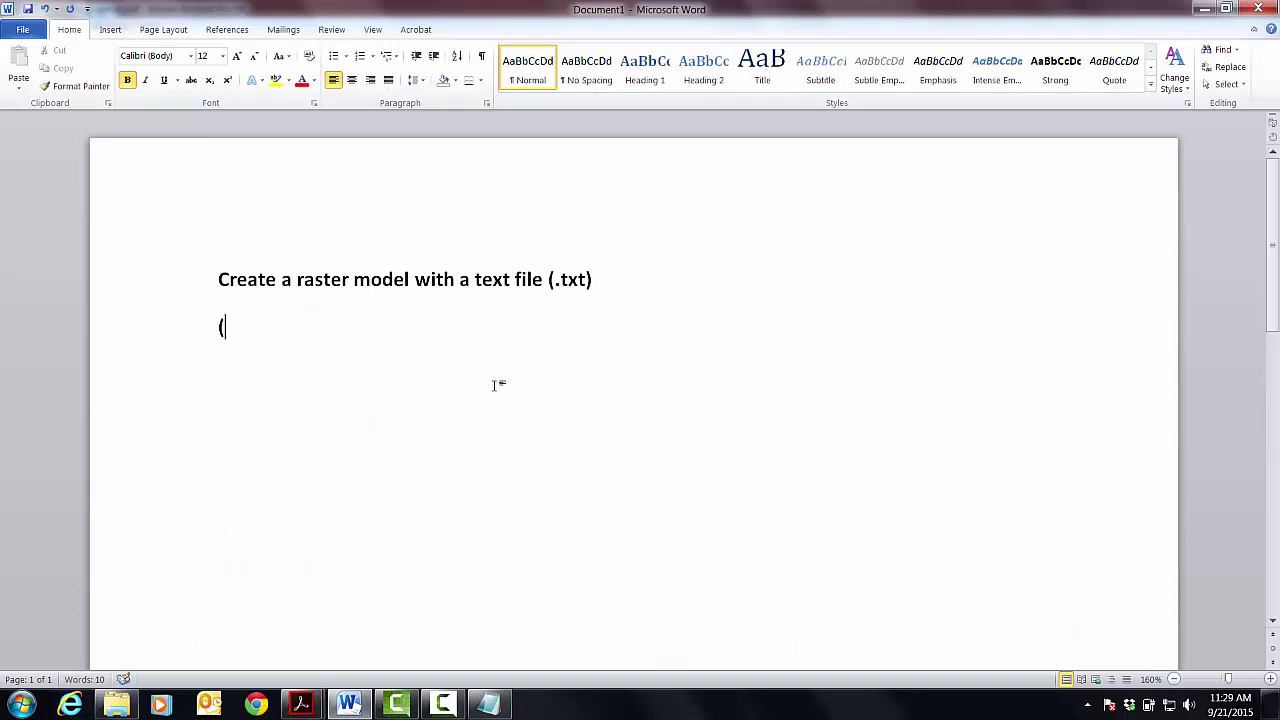
{"action": "type", "text": "10"}
{"action": "key", "text": "BackSpace"}
{"action": "type", "text": ") Header "}
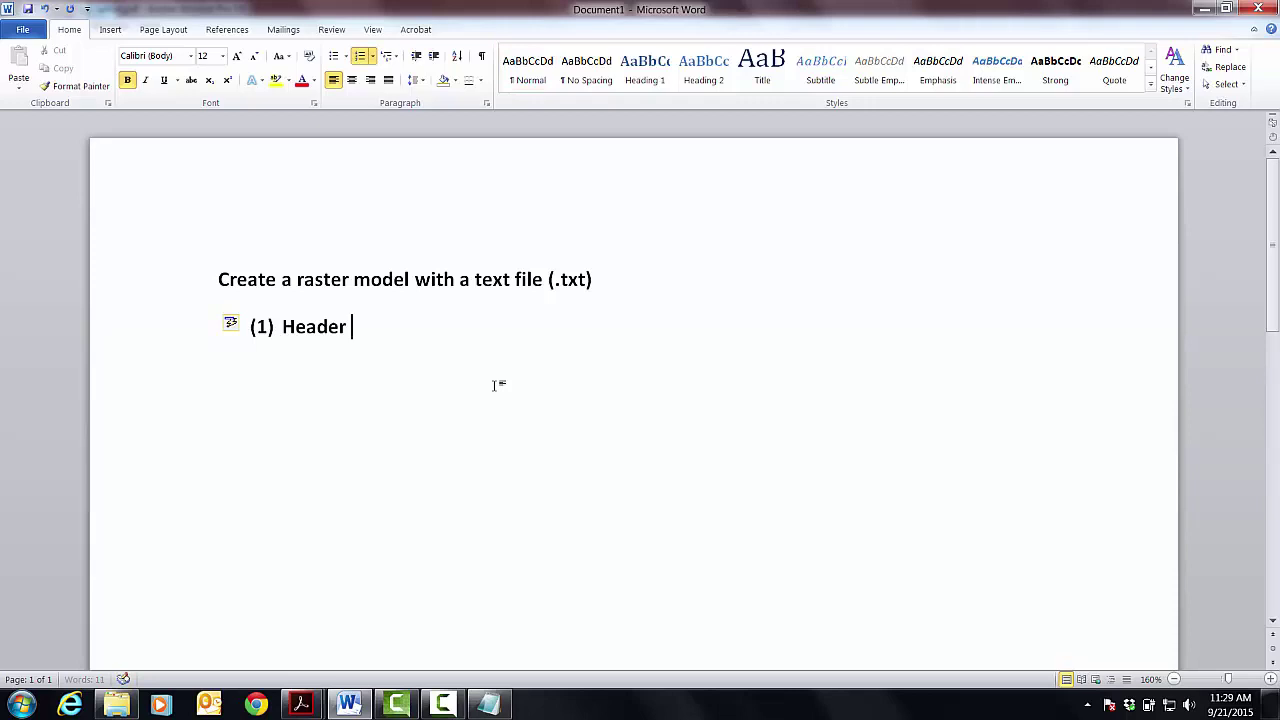
{"action": "type", "text": "file"}
{"action": "key", "text": "shift+Home"}
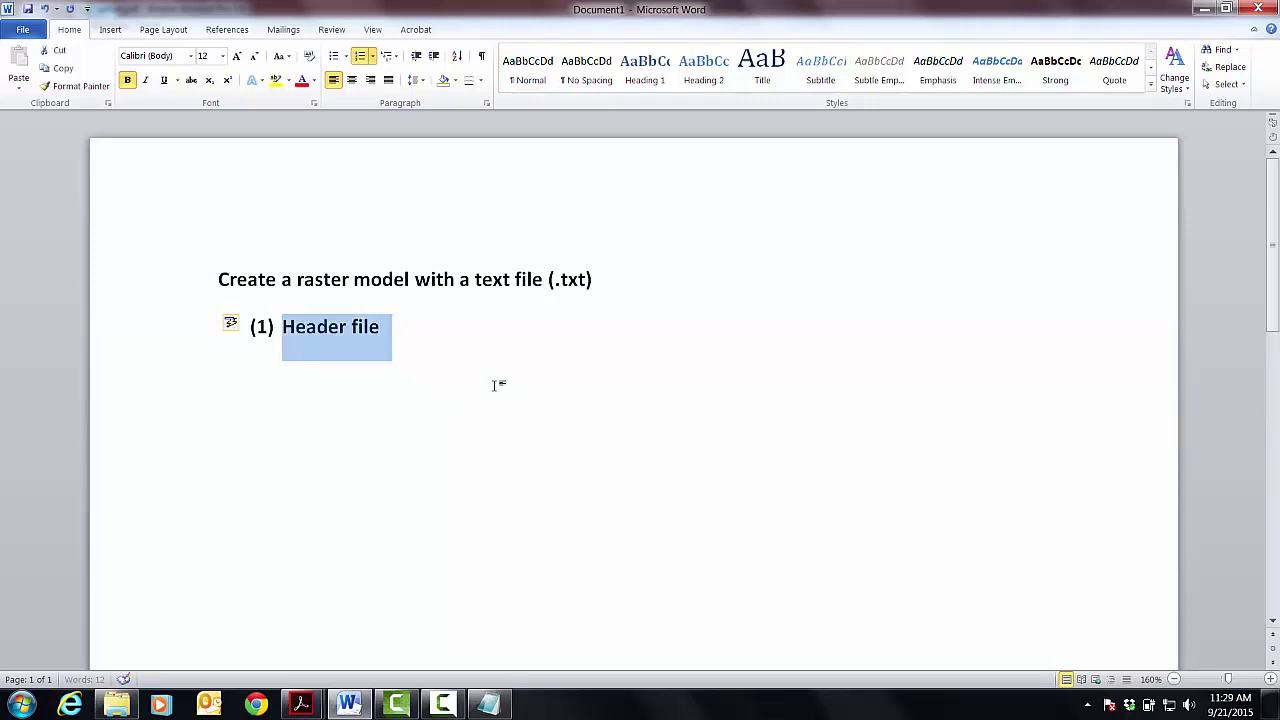
{"action": "key", "text": "shift+Left"}
{"action": "key", "text": "shift+Right"}
{"action": "key", "text": "ctrl+b"}
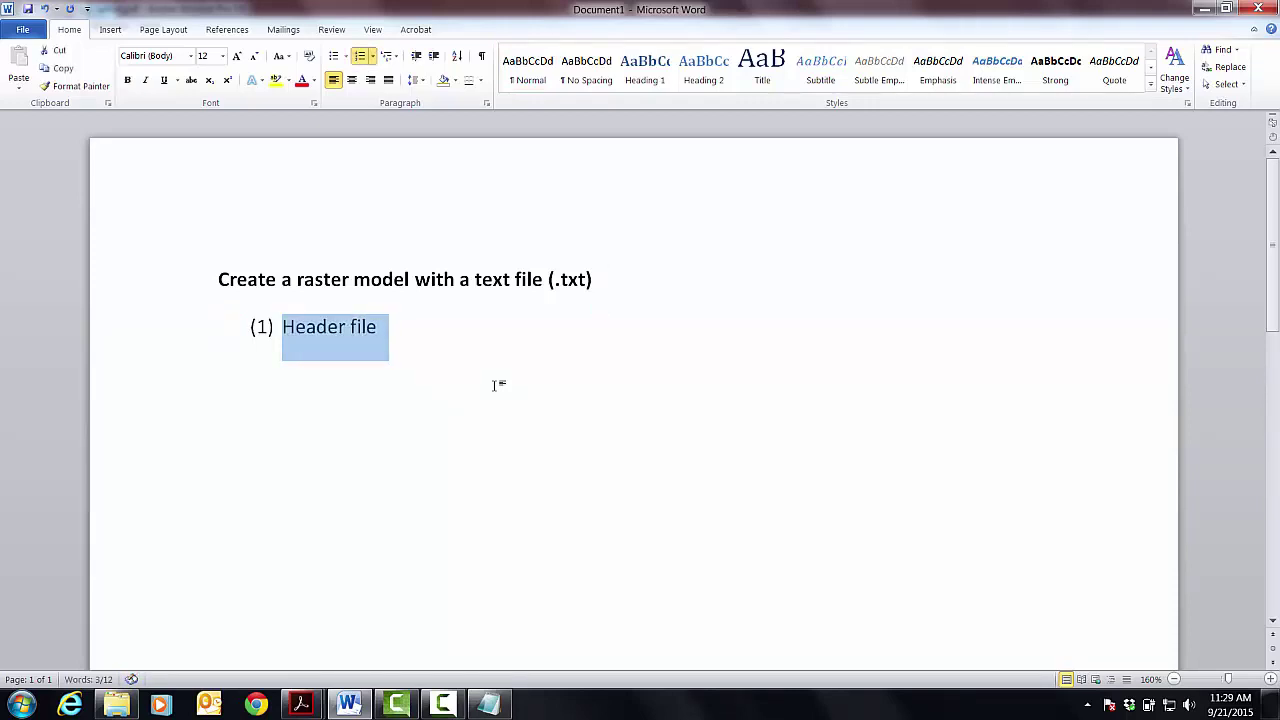
Step: In the Notepad file, write the header lines "ncols XX" and "nrows XX", followed by the label "xllcorner"
{"action": "left_click", "coordinate": [1204, 9]}
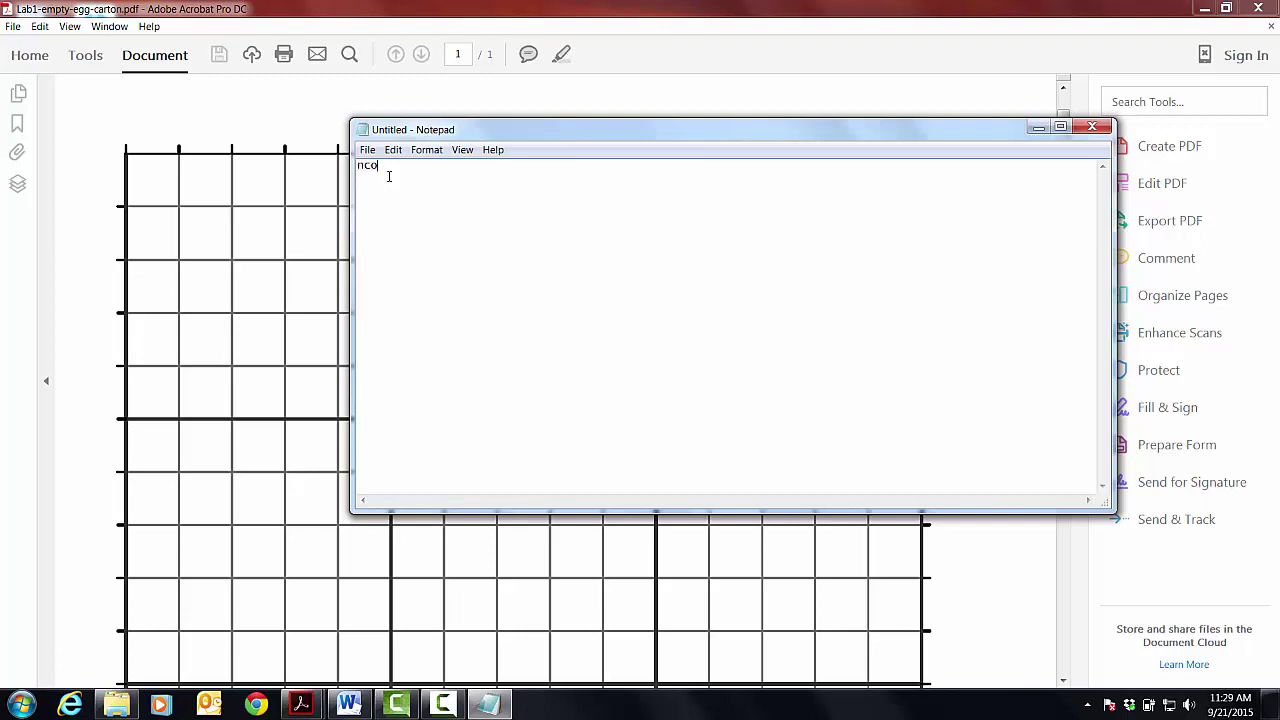
{"action": "type", "text": "ls"}
{"action": "type", "text": "XX"}
{"action": "left_click", "coordinate": [1038, 127]}
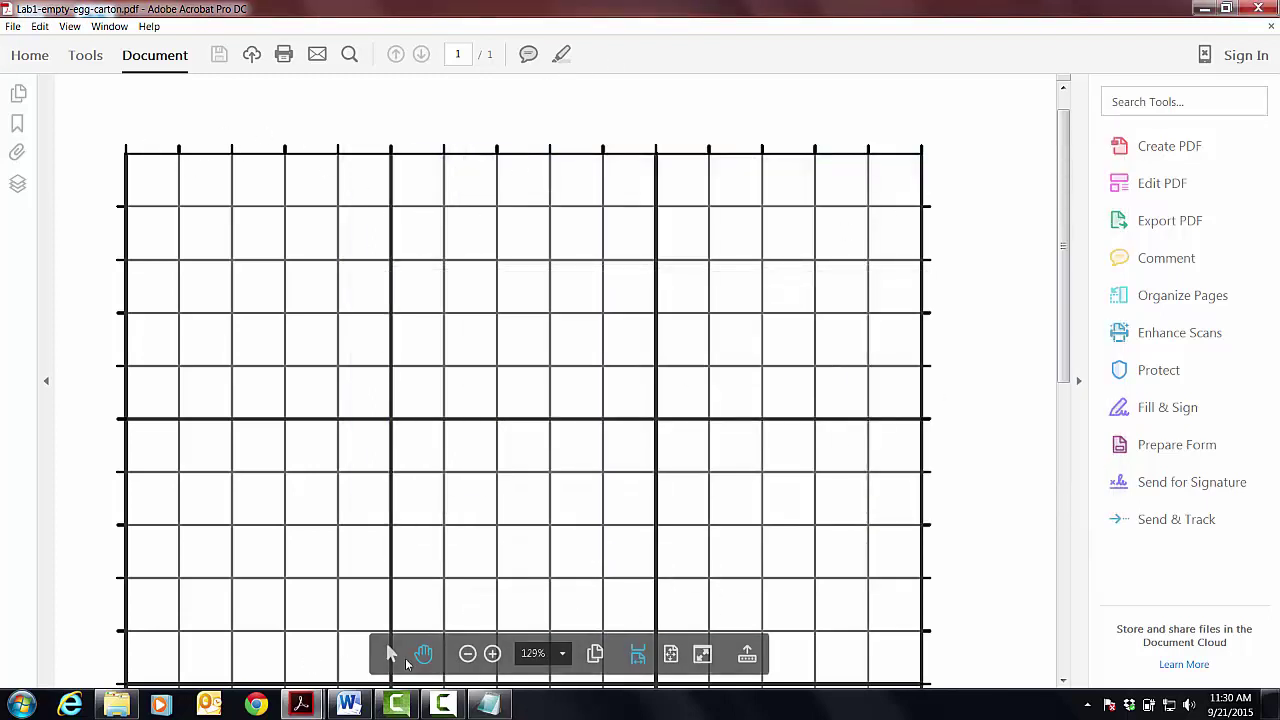
{"action": "left_click", "coordinate": [478, 710]}
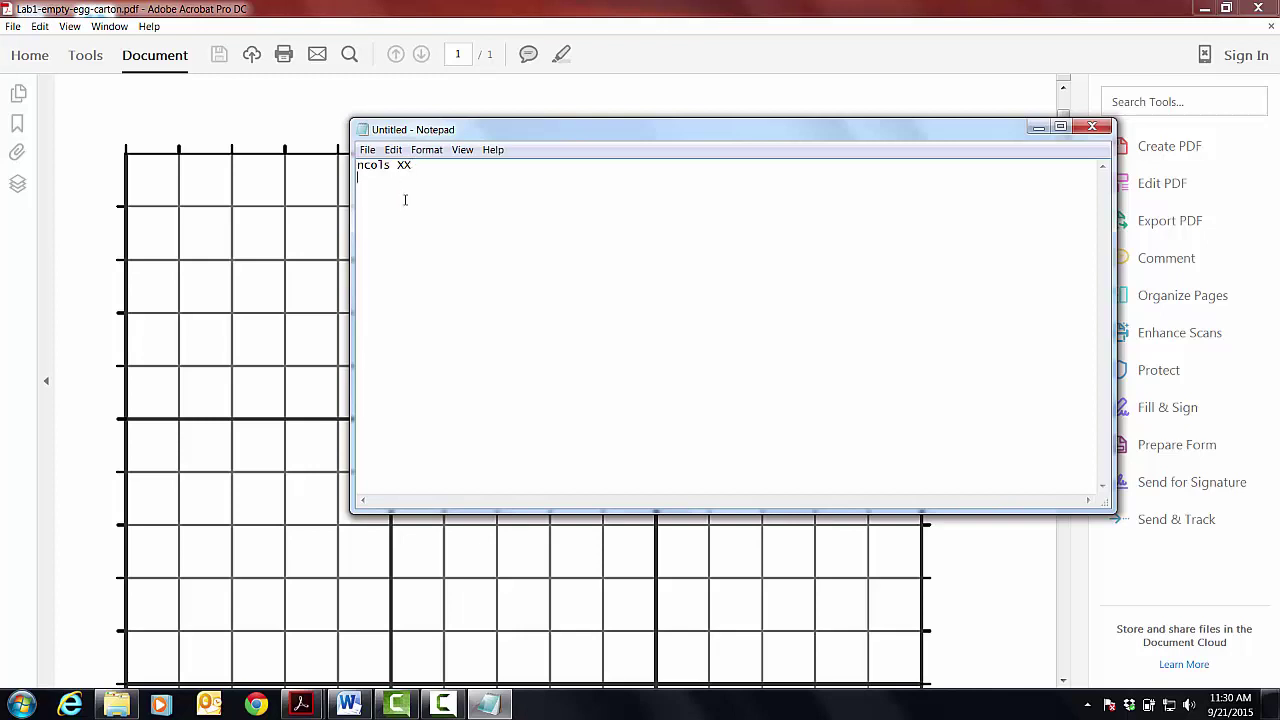
{"action": "type", "text": "ows XX"}
{"action": "key", "text": "Return"}
{"action": "type", "text": "xllcorner"}
Step: Check the lower-left corner coordinates in Lab1-image-to-classify.pdf and complete the Notepad lines "xllcorner xxxxxxx" and "yllcorner xxxxxxx"
{"action": "left_click", "coordinate": [300, 703]}
{"action": "left_click", "coordinate": [385, 639]}
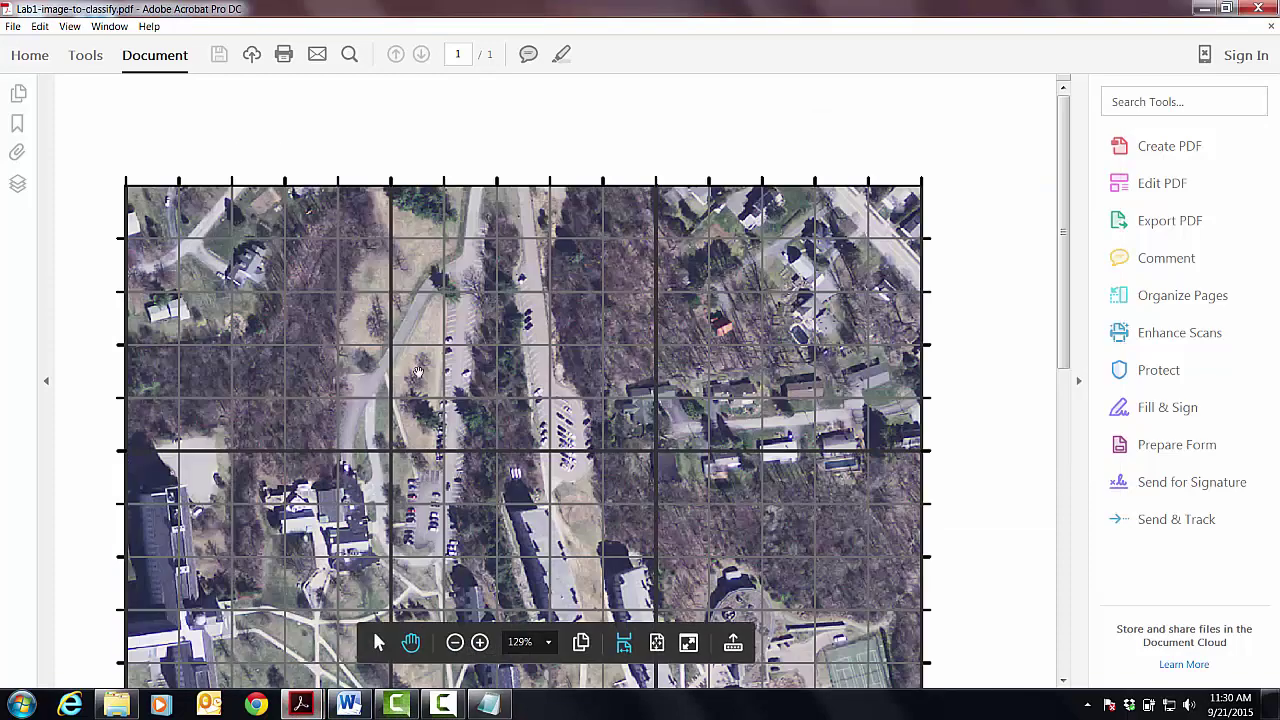
{"action": "scroll", "coordinate": [415, 348], "scroll_direction": "down", "scroll_amount": 5}
{"action": "scroll", "coordinate": [415, 348], "scroll_direction": "down", "scroll_amount": 4}
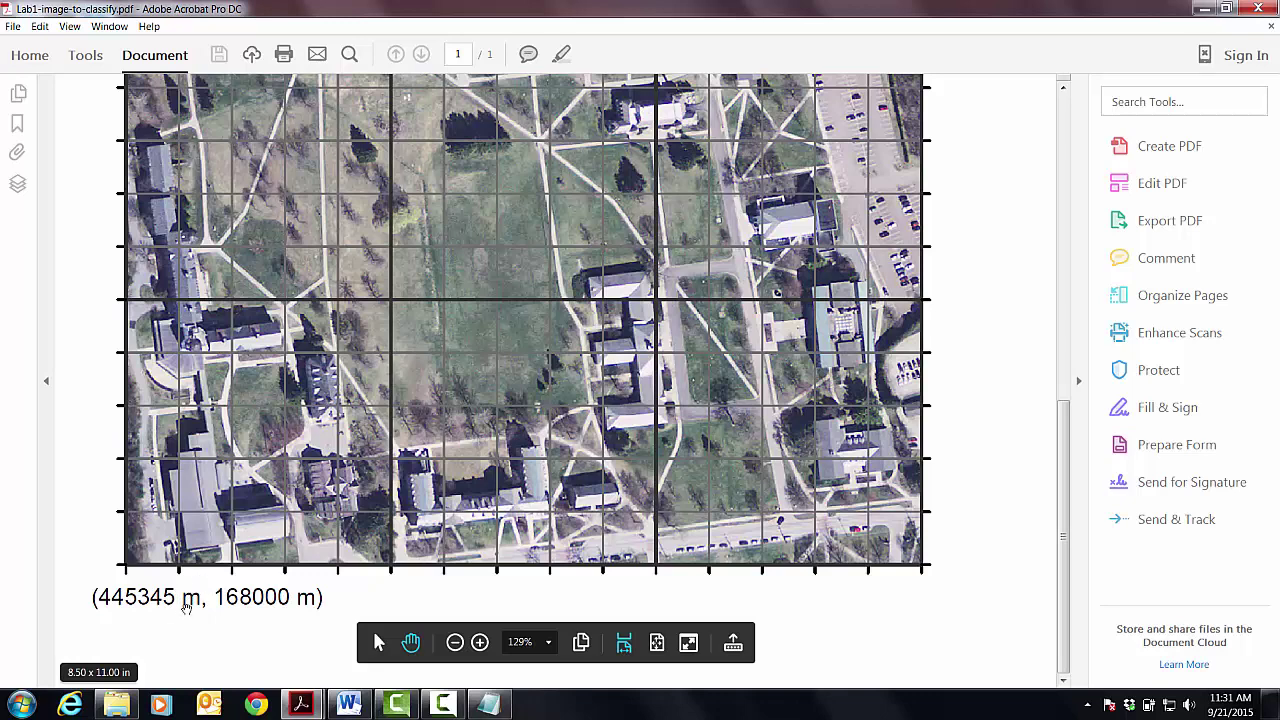
{"action": "left_click", "coordinate": [1206, 8]}
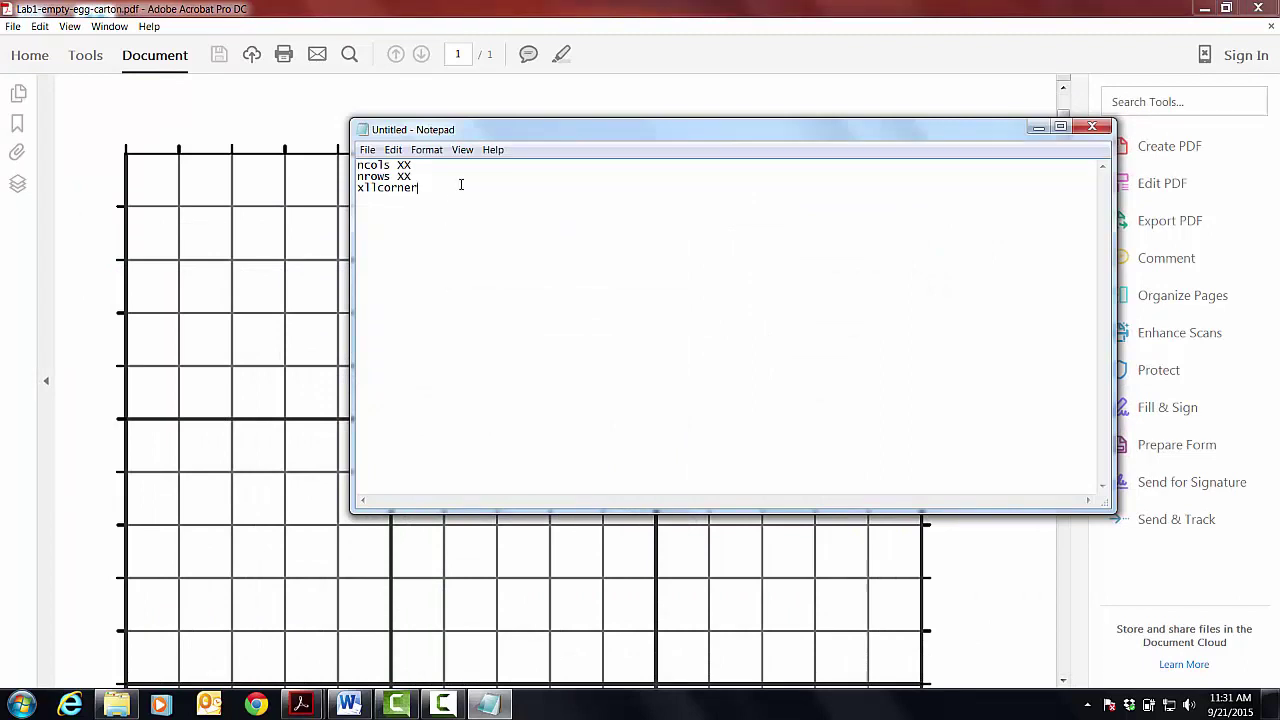
{"action": "type", "text": "xxxxxx"}
{"action": "type", "text": "orner"}
{"action": "type", "text": " xxx"}
Step: Revisit the corner coordinates in Lab1-image-to-classify.pdf and add the header line "cellsize xx" in Notepad
{"action": "left_click", "coordinate": [302, 705]}
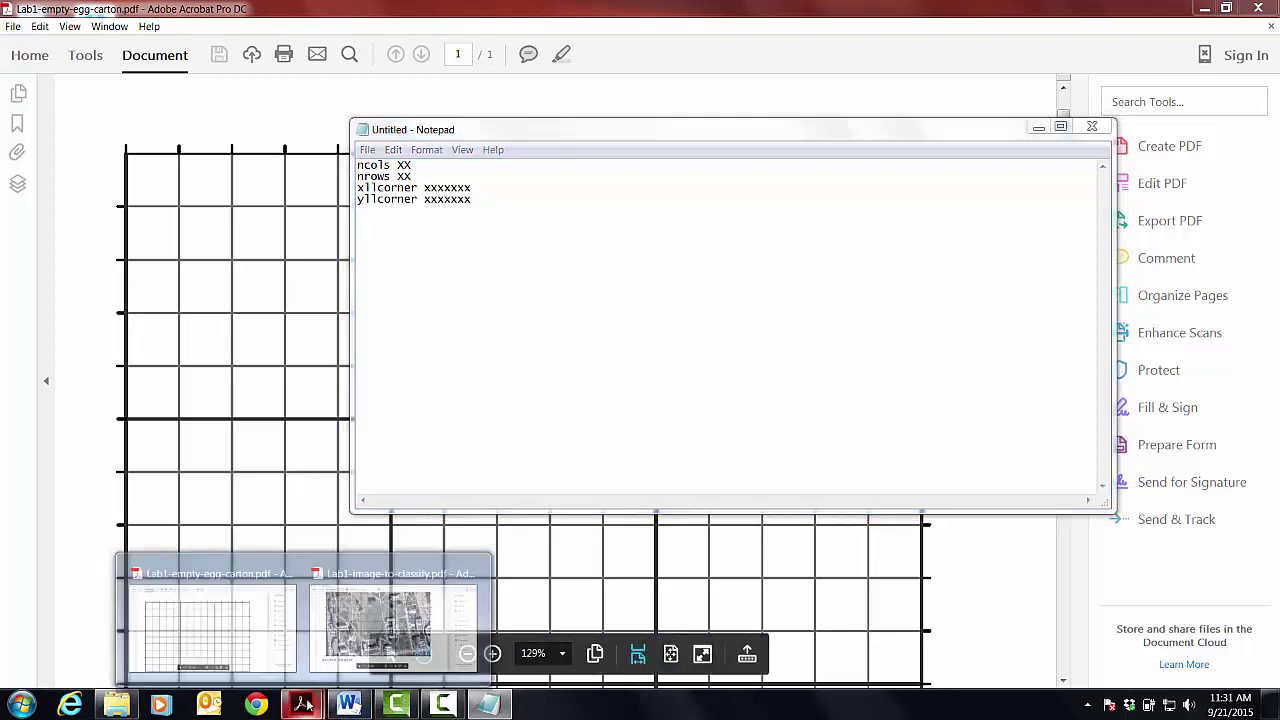
{"action": "left_click", "coordinate": [378, 625]}
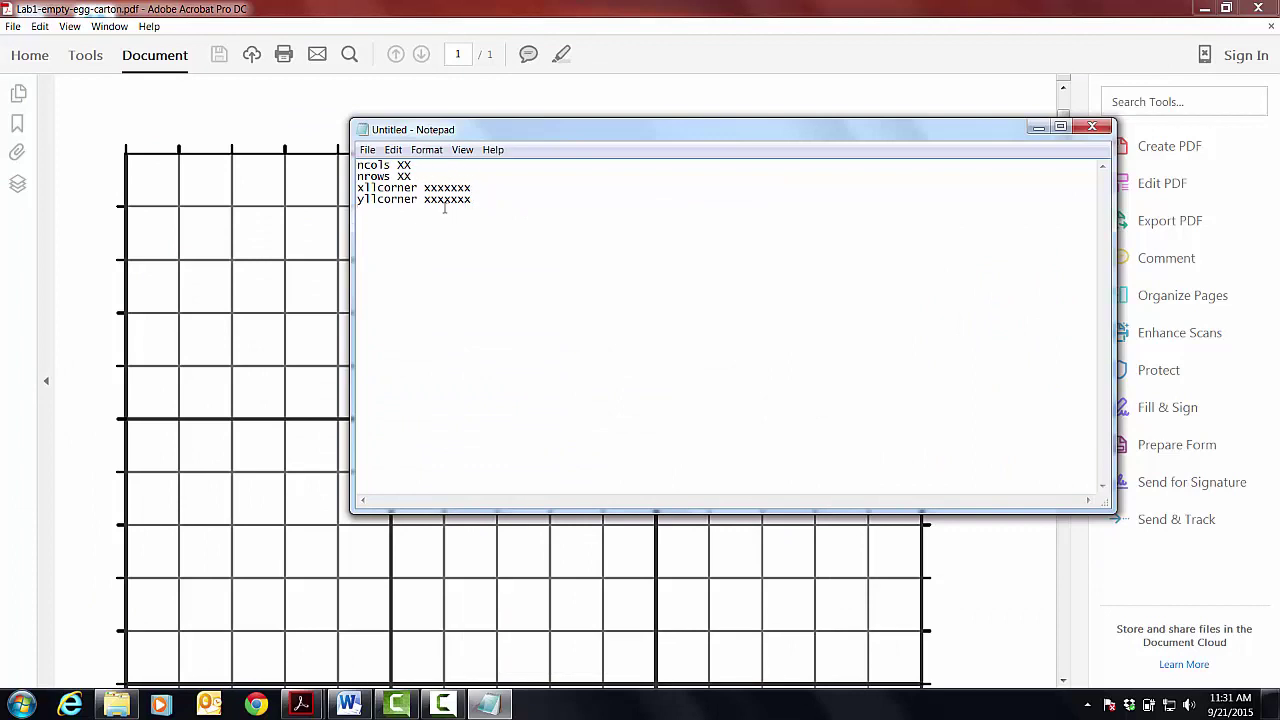
{"action": "type", "text": "cellsize xx"}
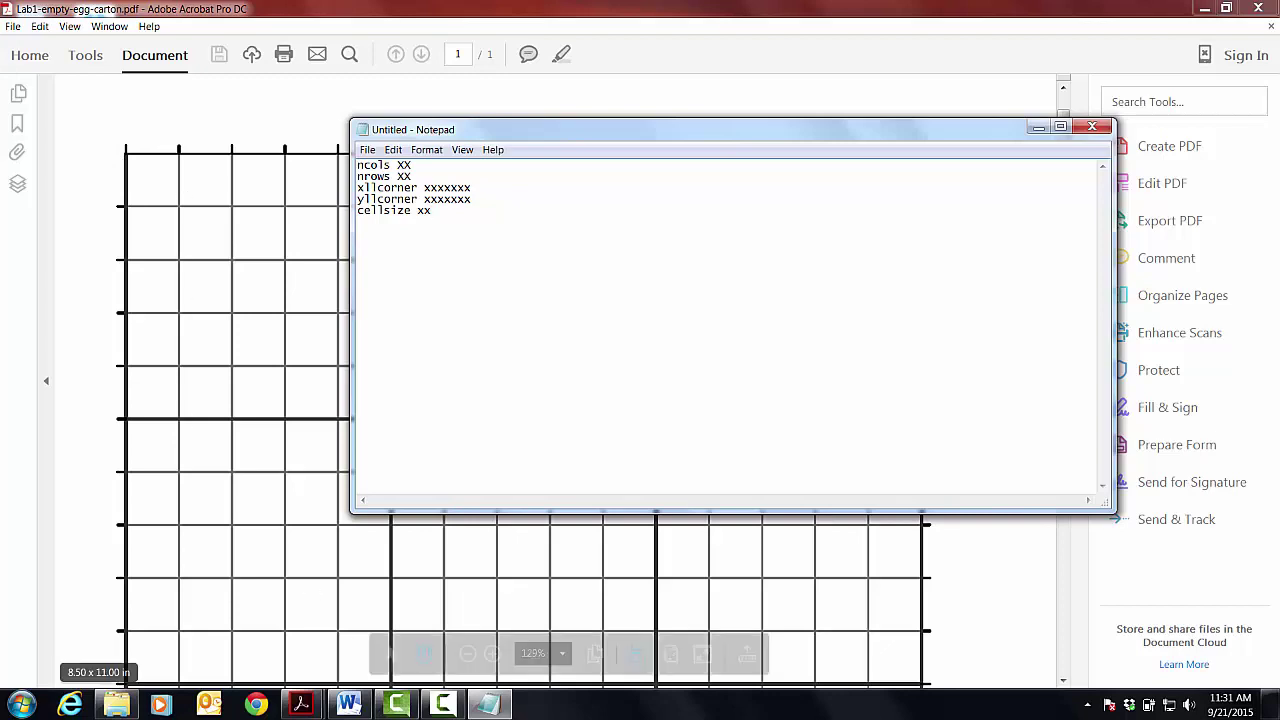
Step: Examine the size and layout of the grid cells over the aerial image in Lab1-image-to-classify.pdf
{"action": "left_click", "coordinate": [306, 705]}
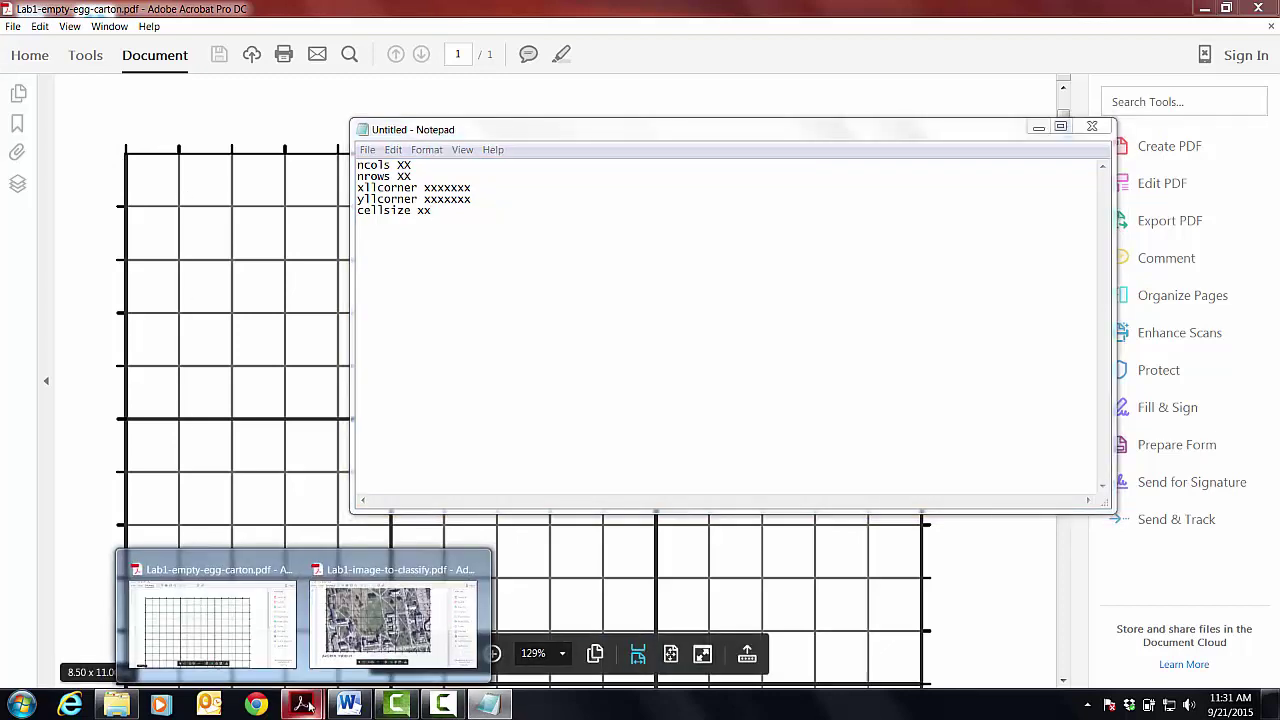
{"action": "left_click", "coordinate": [390, 618]}
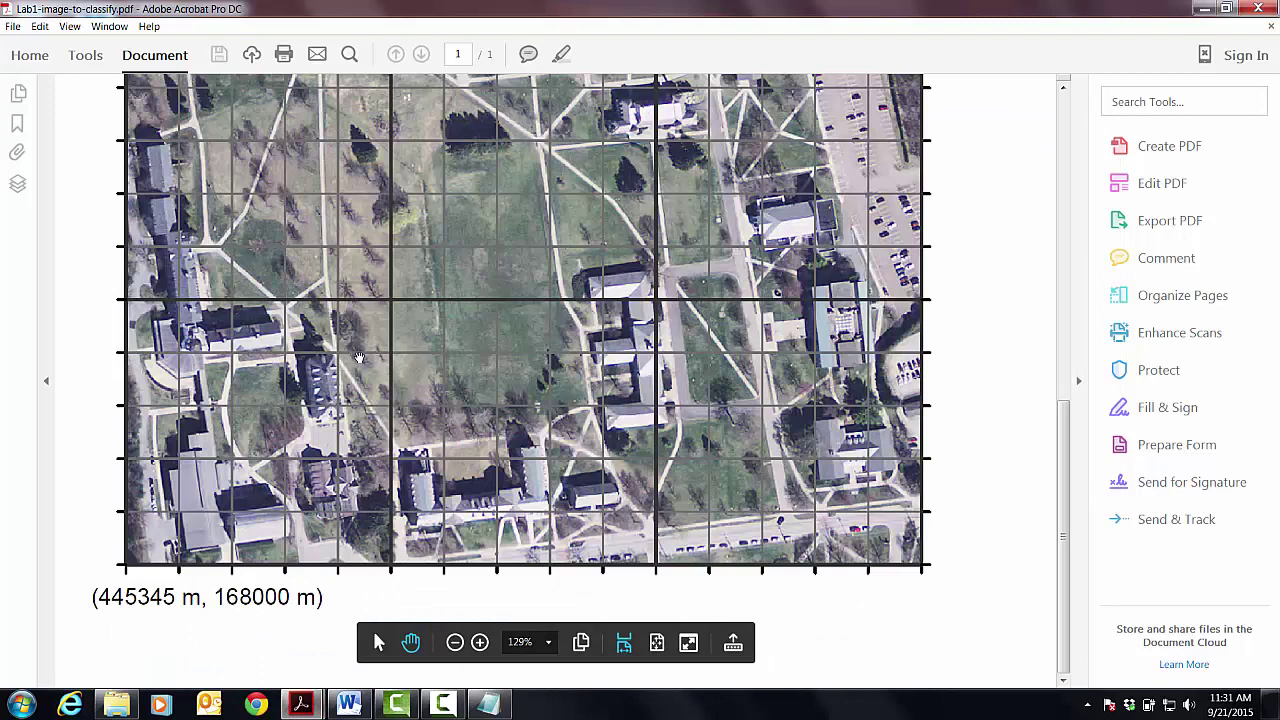
{"action": "scroll", "coordinate": [359, 357], "scroll_direction": "up", "scroll_amount": 5}
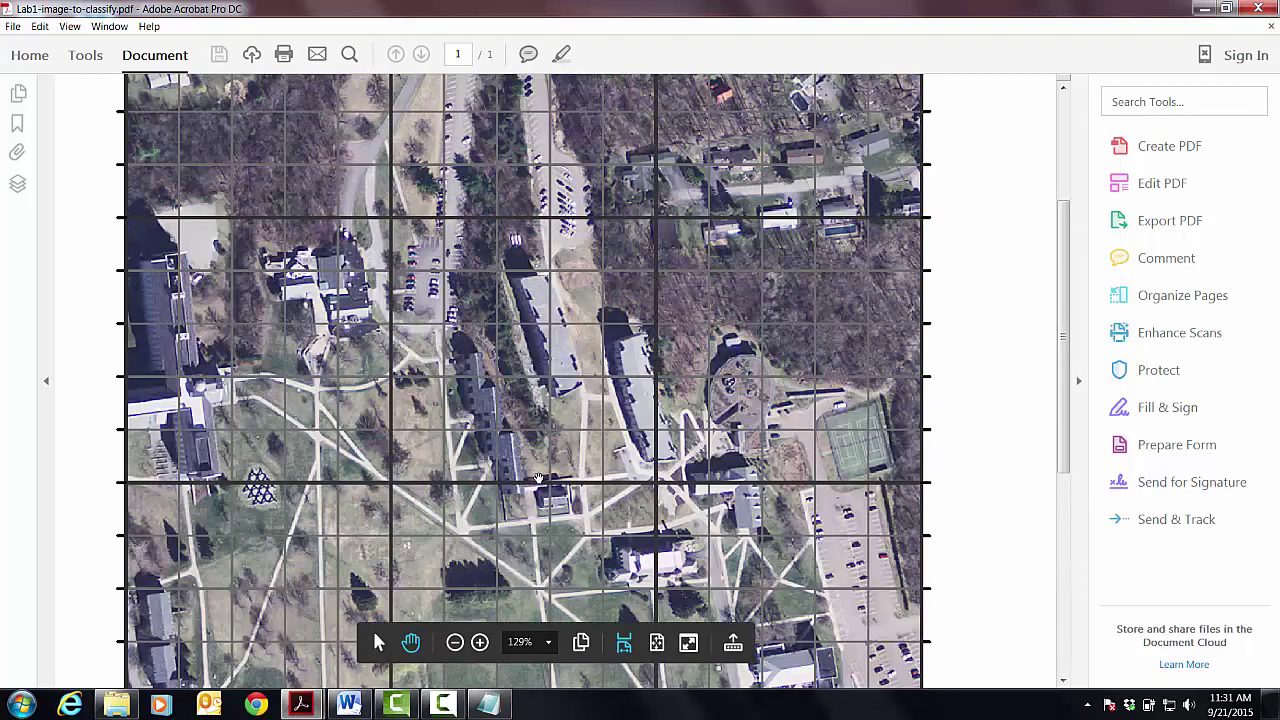
{"action": "scroll", "coordinate": [538, 478], "scroll_direction": "up", "scroll_amount": 1}
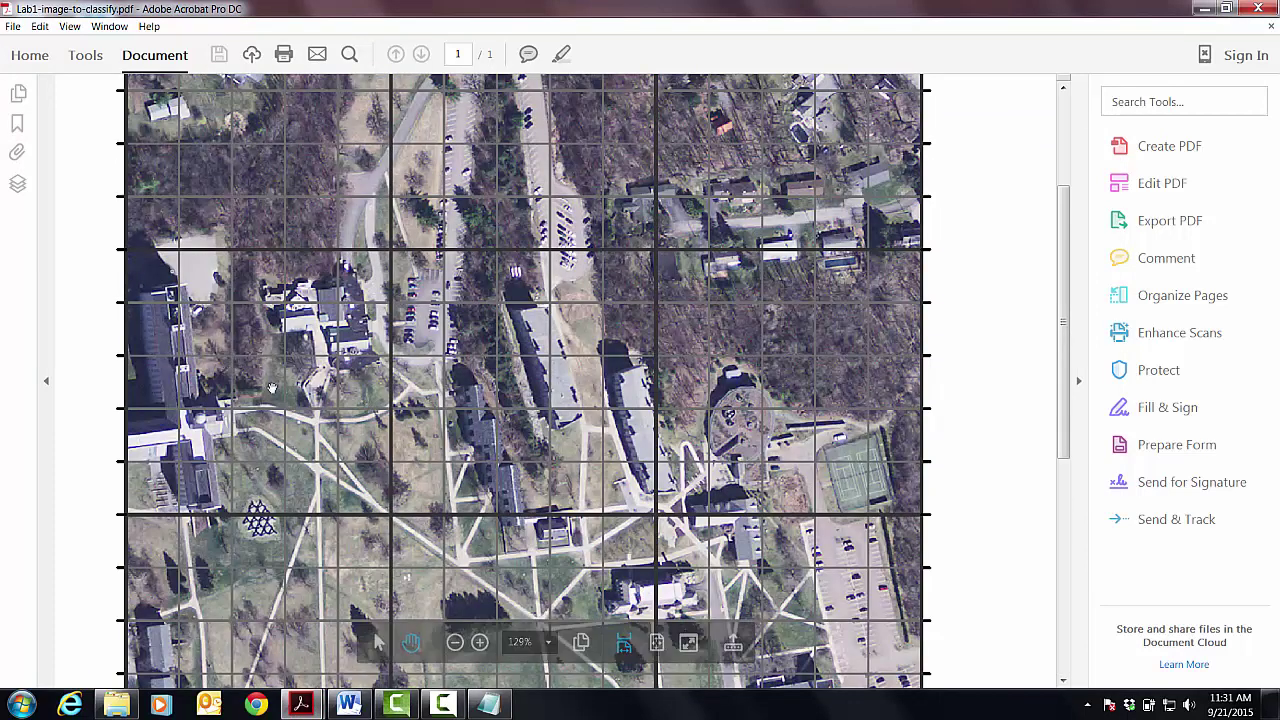
{"action": "scroll", "coordinate": [272, 387], "scroll_direction": "up", "scroll_amount": 1}
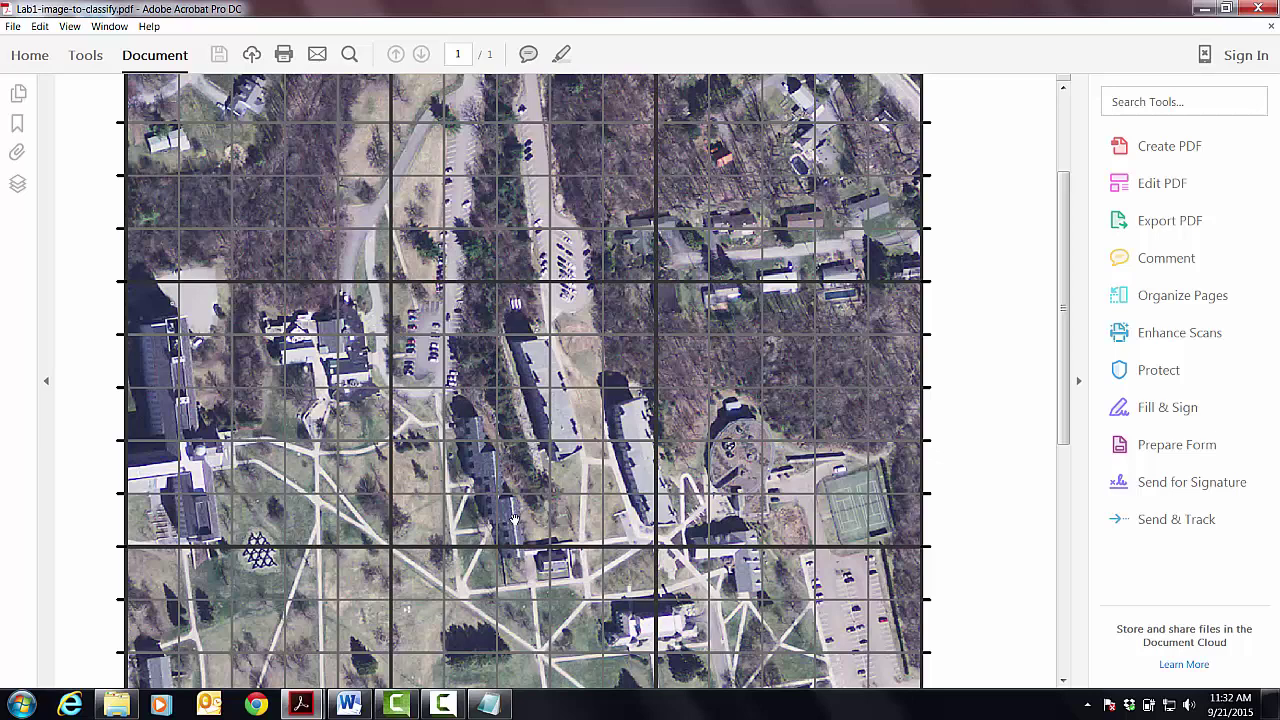
{"action": "scroll", "coordinate": [512, 517], "scroll_direction": "down", "scroll_amount": 2}
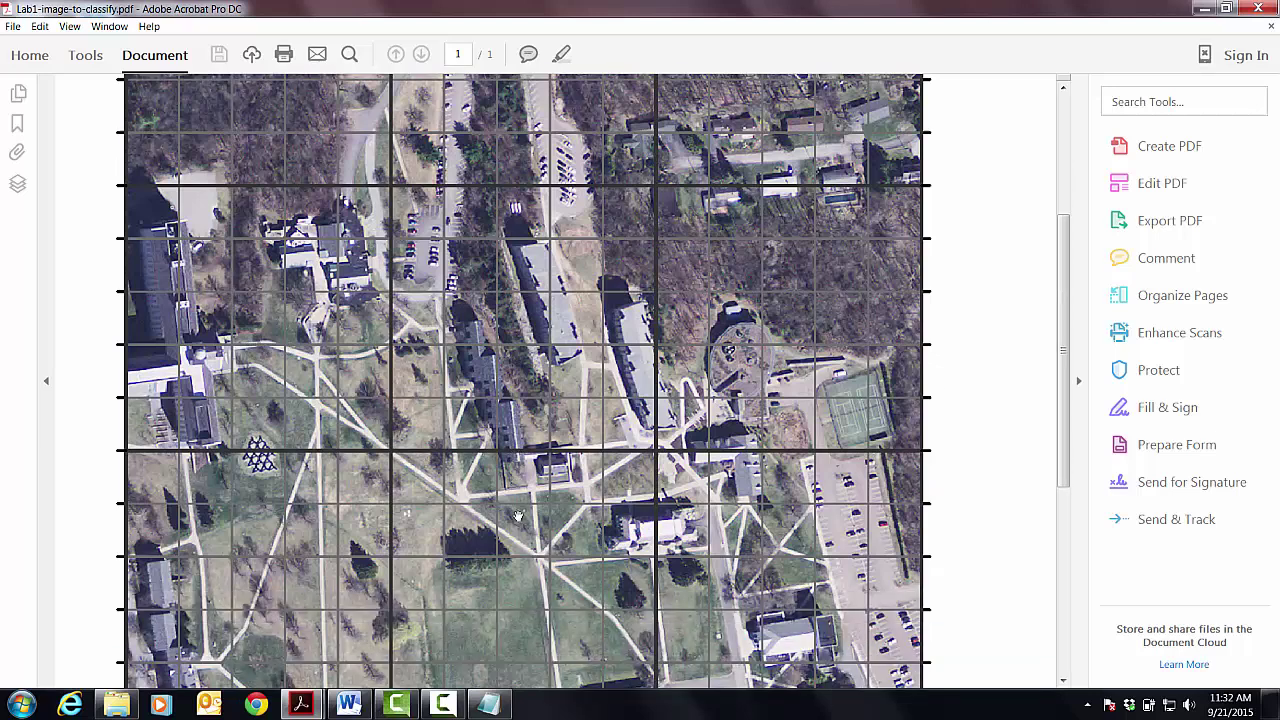
{"action": "scroll", "coordinate": [518, 516], "scroll_direction": "down", "scroll_amount": 1}
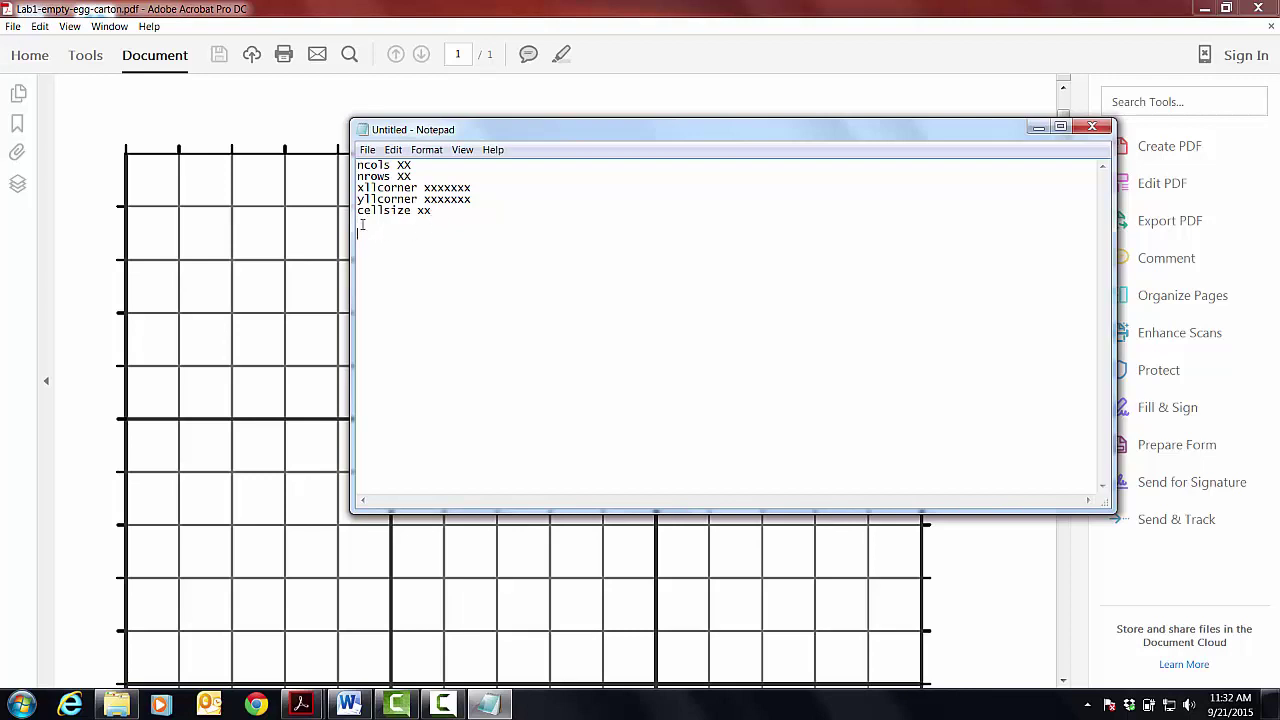
Step: In Notepad, leave a blank line below the header and enter two rows of space-separated zeros, the first with 18 values
{"action": "key", "text": "Return"}
{"action": "type", "text": "0 0 0 0 0 0 0 0 0"}
{"action": "type", "text": "0 0 0 0 0 0 0 0 0"}
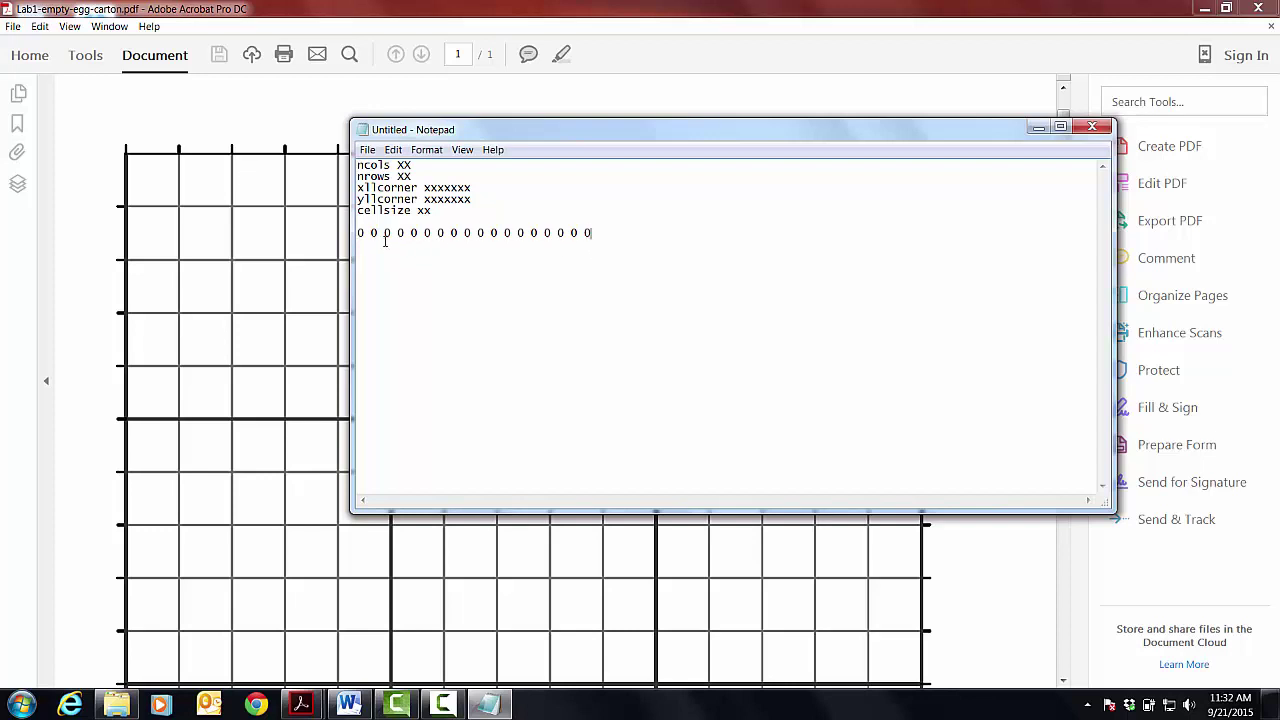
{"action": "left_click_drag", "start_coordinate": [516, 132], "coordinate": [504, 217]}
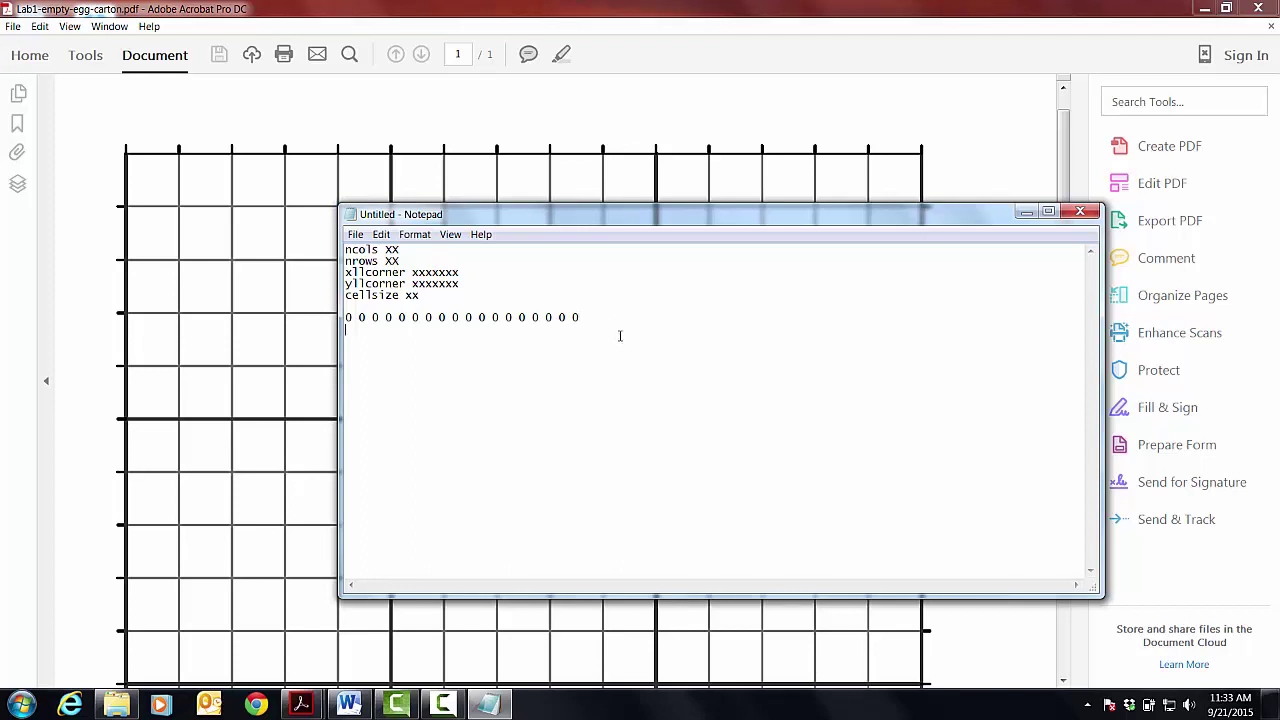
{"action": "type", "text": "0 0 0 0 0 0 0 0 0 0"}
Step: Start saving the Notepad document as a text file named myfirstraster
{"action": "left_click", "coordinate": [355, 234]}
{"action": "left_click", "coordinate": [317, 302]}
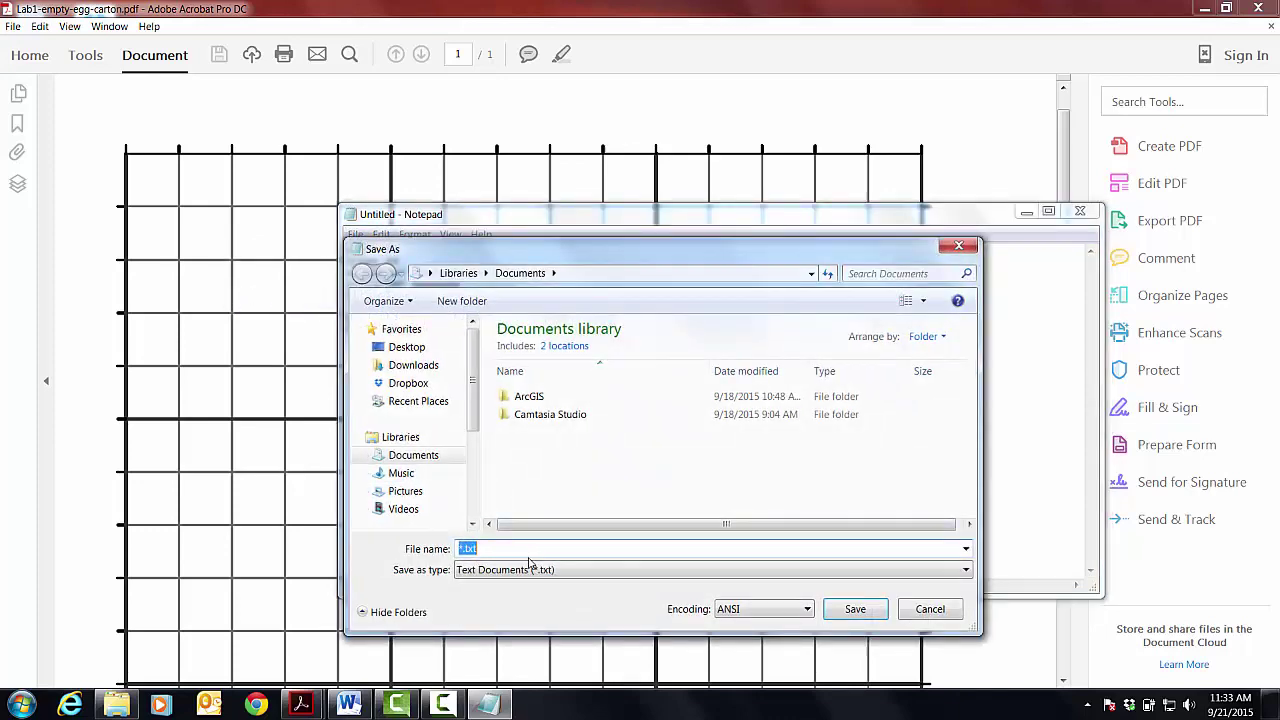
{"action": "type", "text": "myfirstraster"}
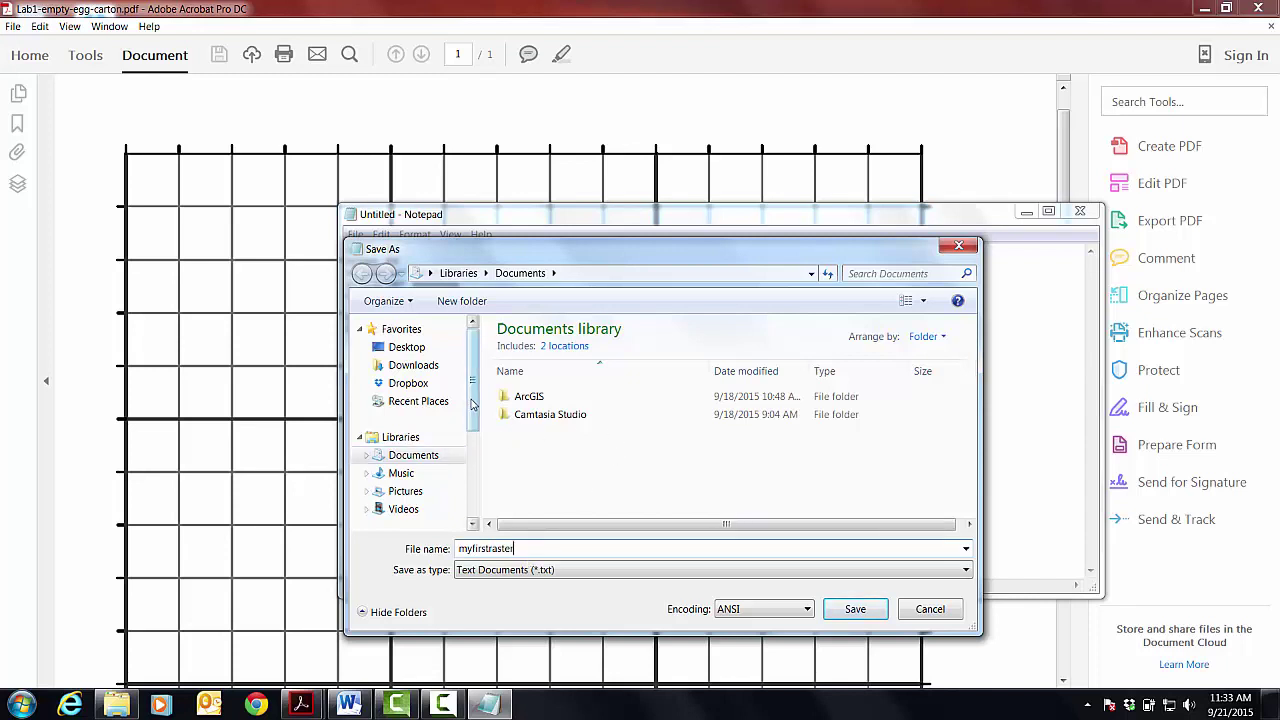
Step: Set the save location to the W: network drive, create a folder named gg120 there and open it
{"action": "left_click_drag", "start_coordinate": [472, 404], "coordinate": [472, 468]}
{"action": "left_click", "coordinate": [422, 516]}
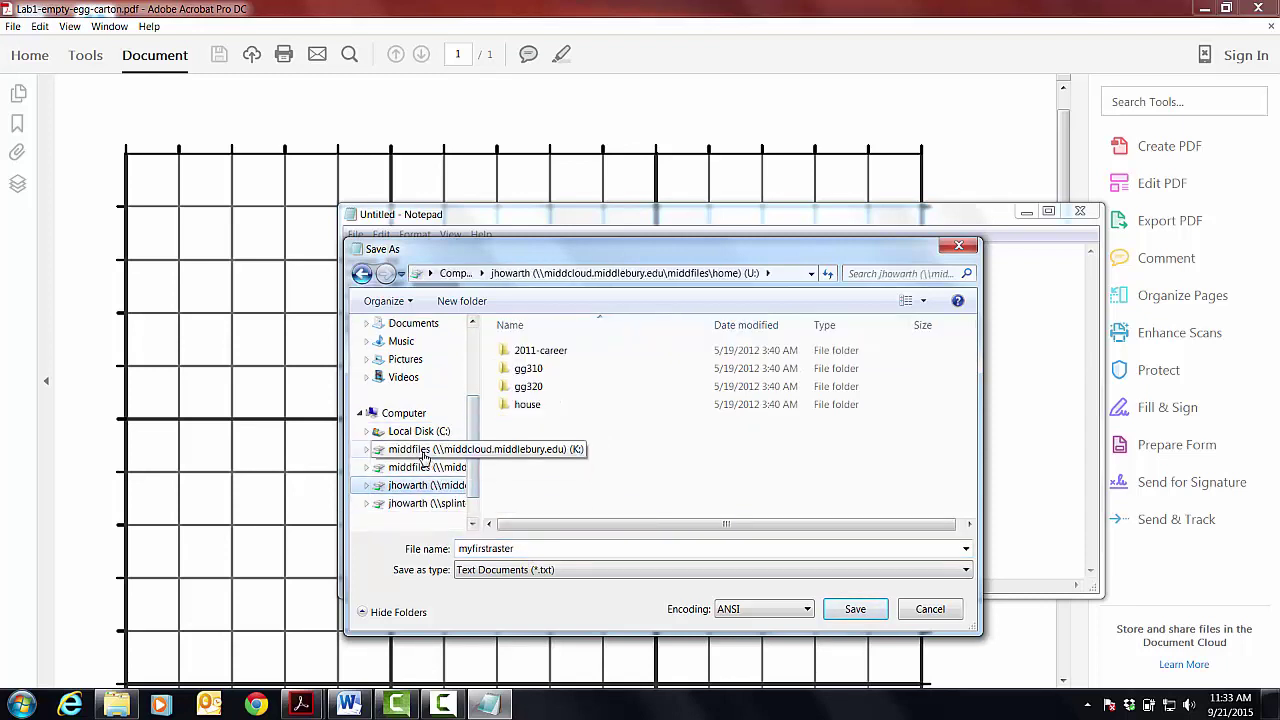
{"action": "left_click", "coordinate": [413, 505]}
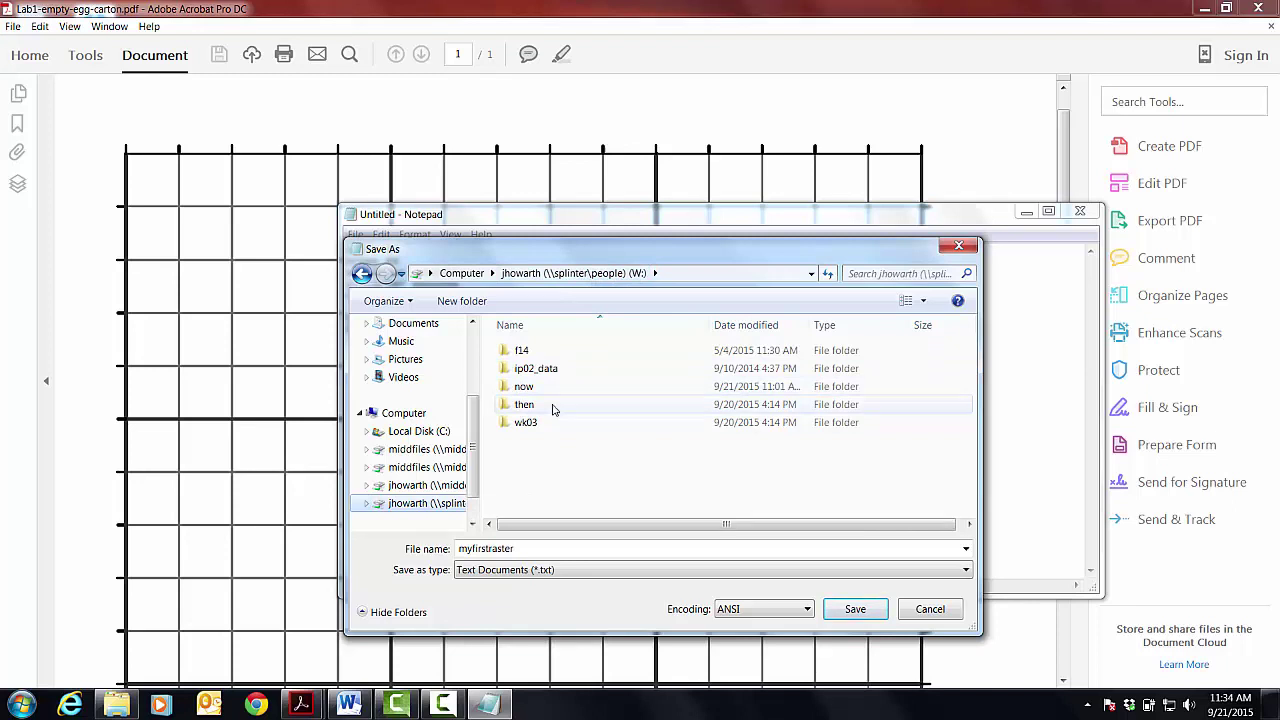
{"action": "left_click", "coordinate": [461, 301]}
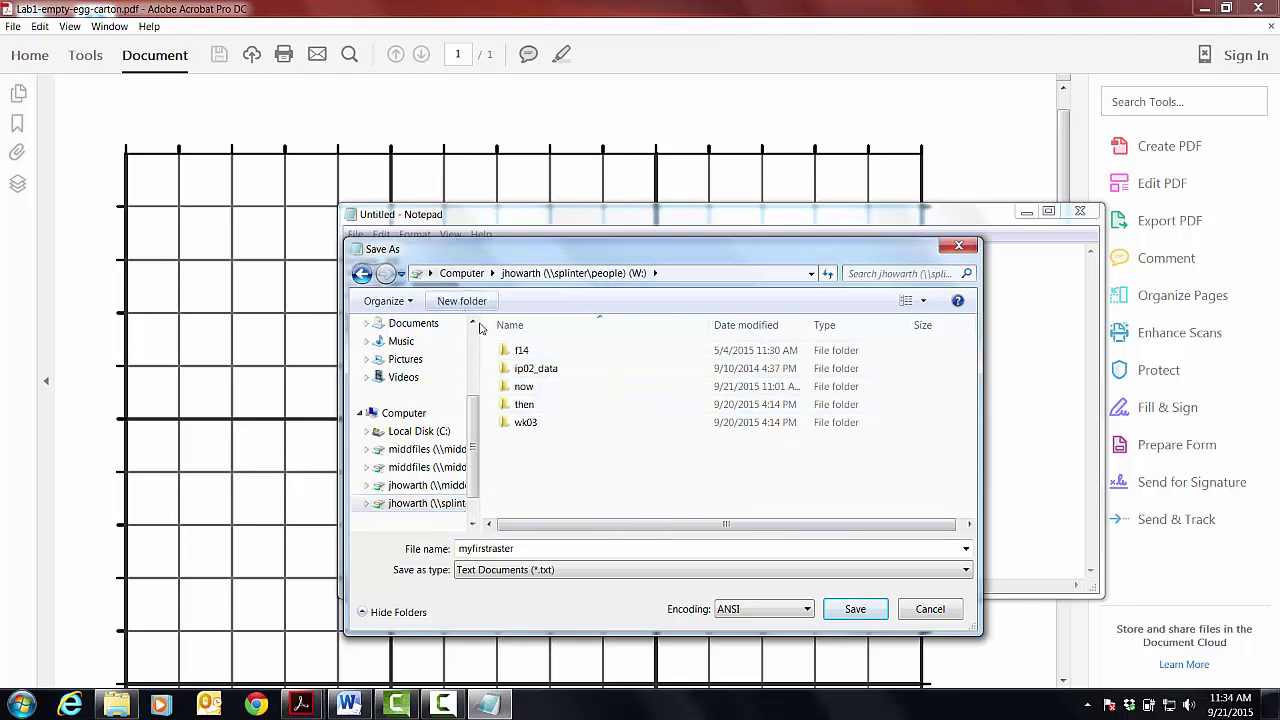
{"action": "type", "text": "gg120"}
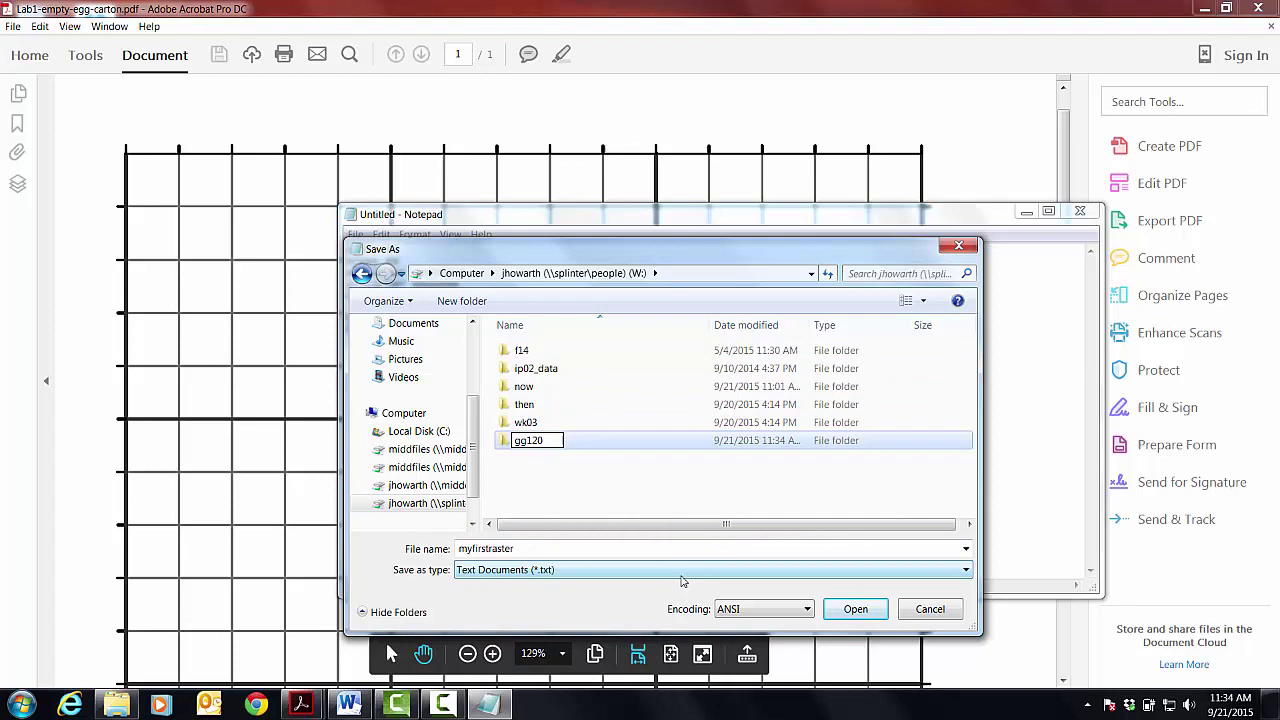
{"action": "key", "text": "Return"}
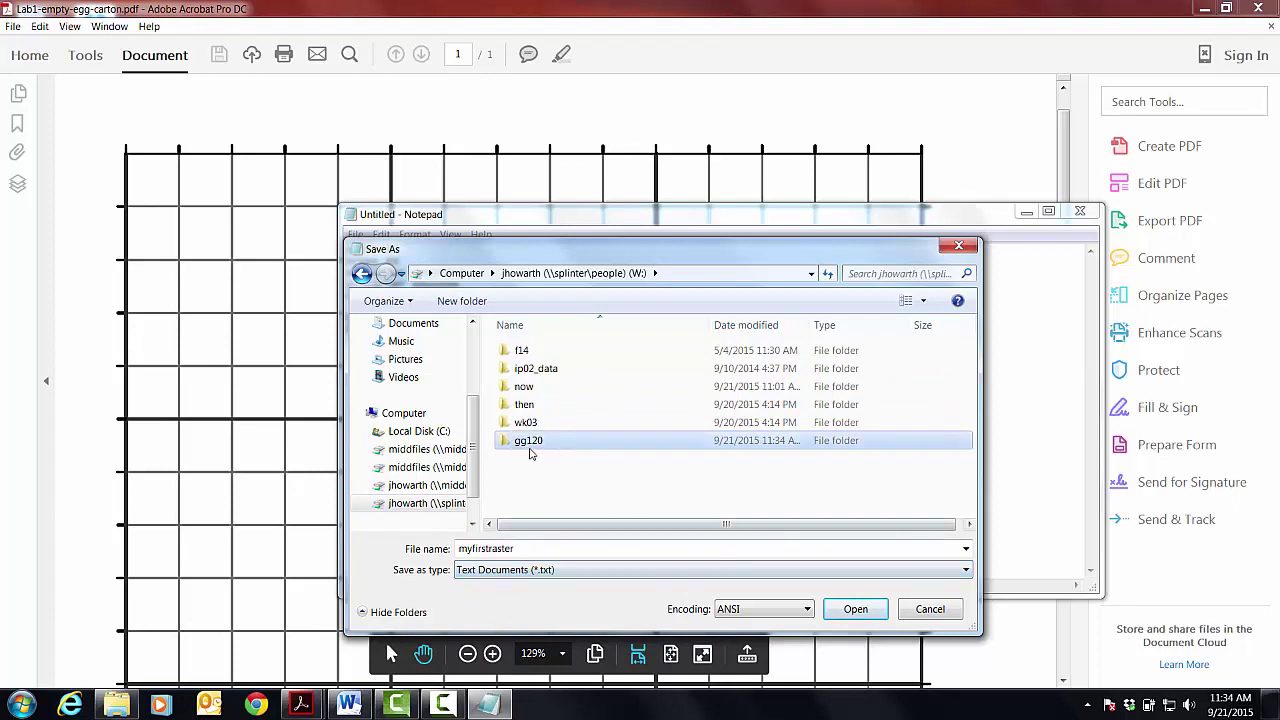
{"action": "double_click", "coordinate": [528, 444]}
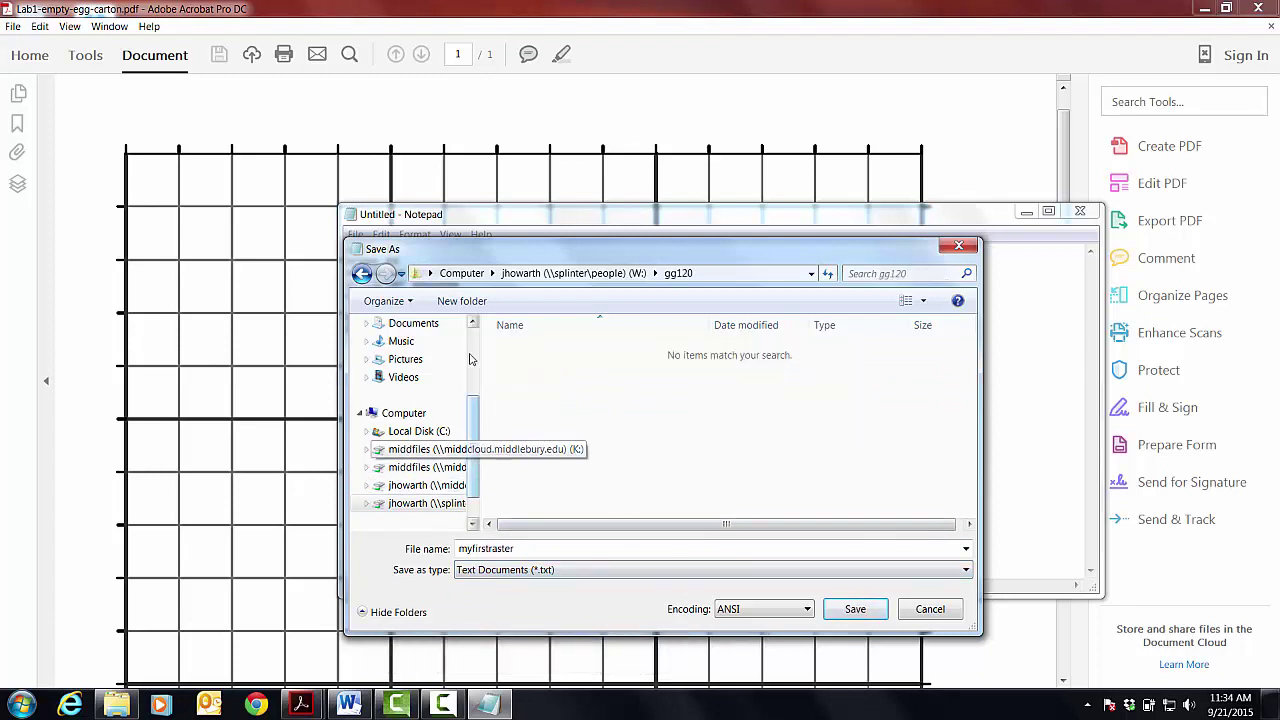
Step: Create a subfolder named lab01 inside gg120 and open it as the save location for myfirstraster
{"action": "left_click", "coordinate": [461, 301]}
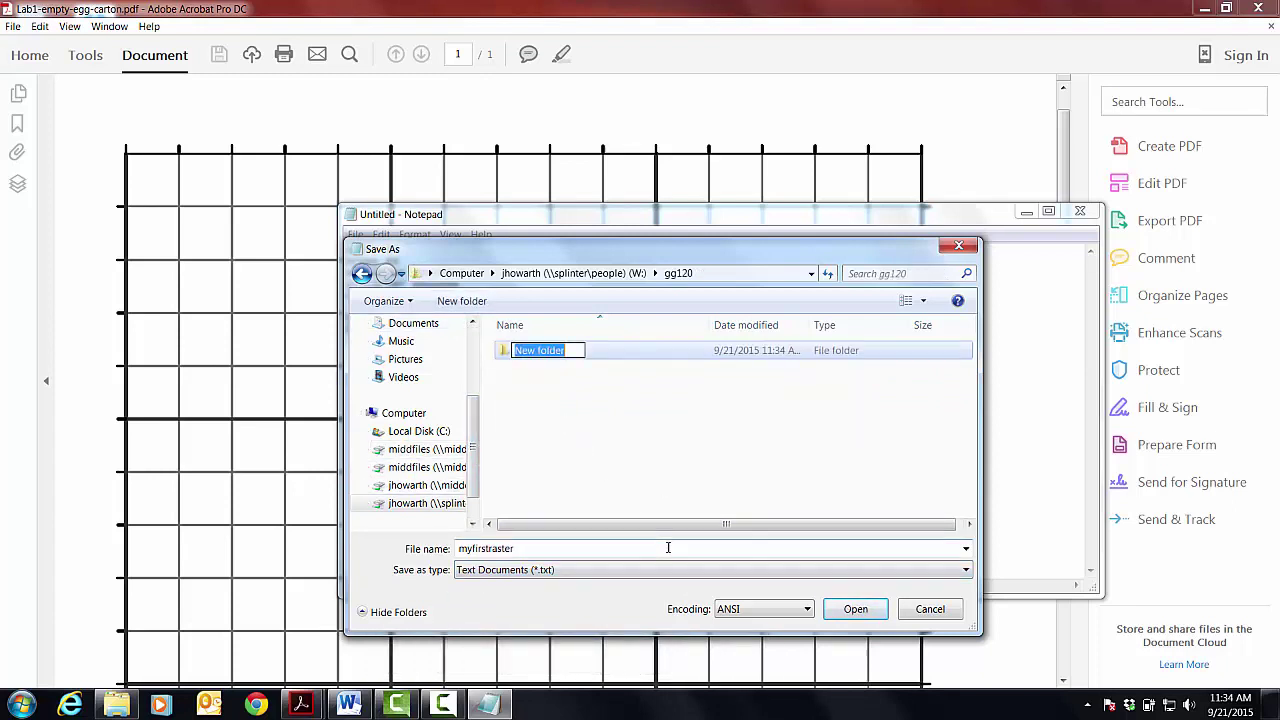
{"action": "type", "text": "lab01"}
{"action": "key", "text": "Return"}
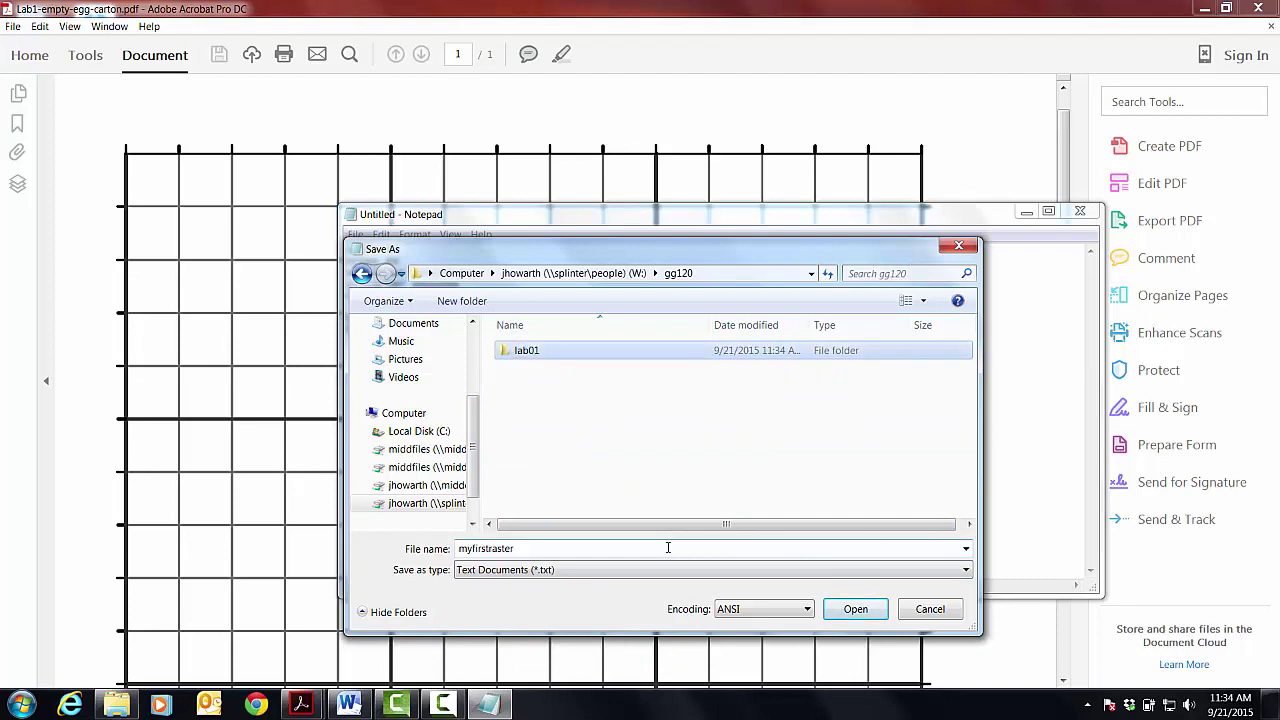
{"action": "double_click", "coordinate": [556, 355]}
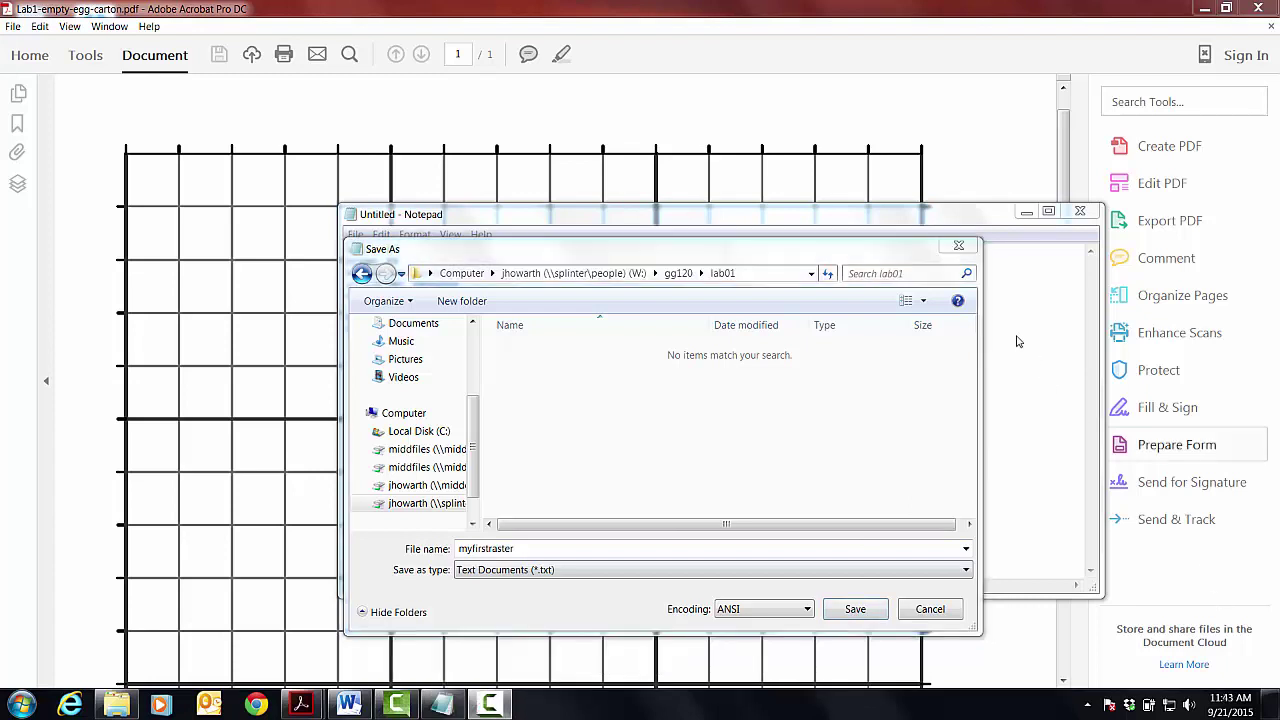
{"action": "left_click", "coordinate": [850, 250]}
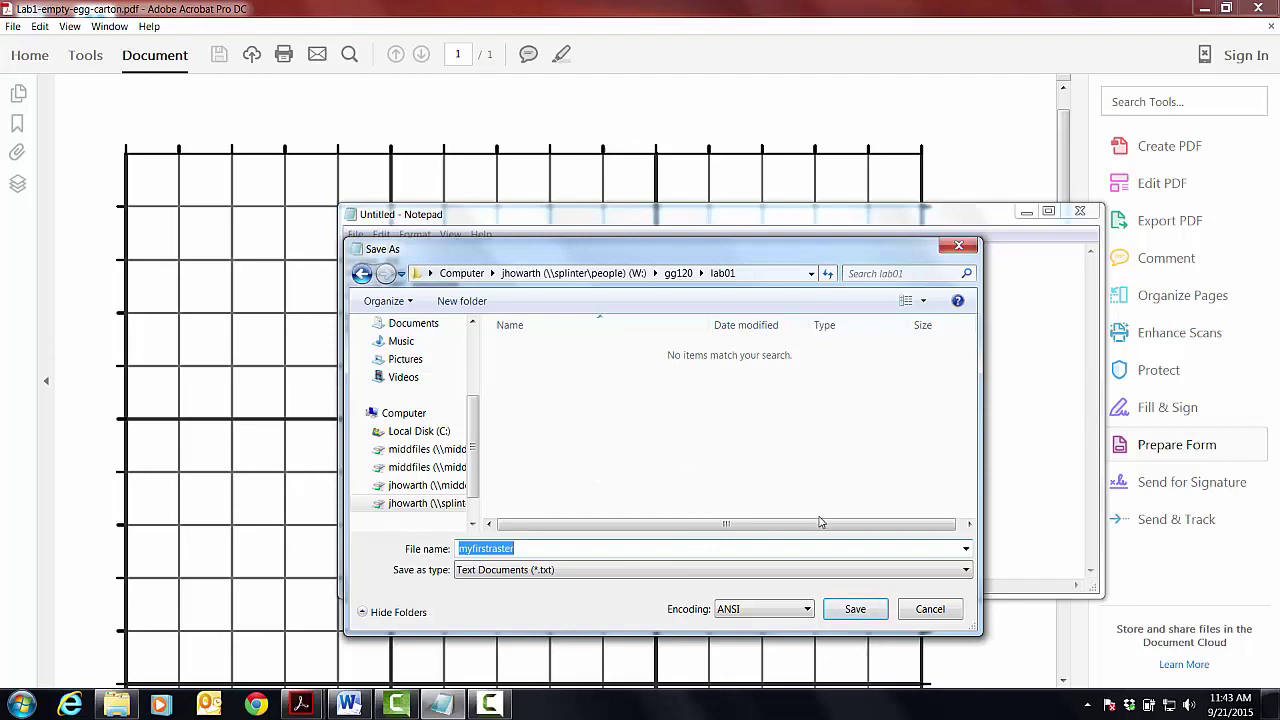
Step: Switch to the Word document and add the second numbered item "Grid of values" below "Header file"
{"action": "left_click", "coordinate": [349, 705]}
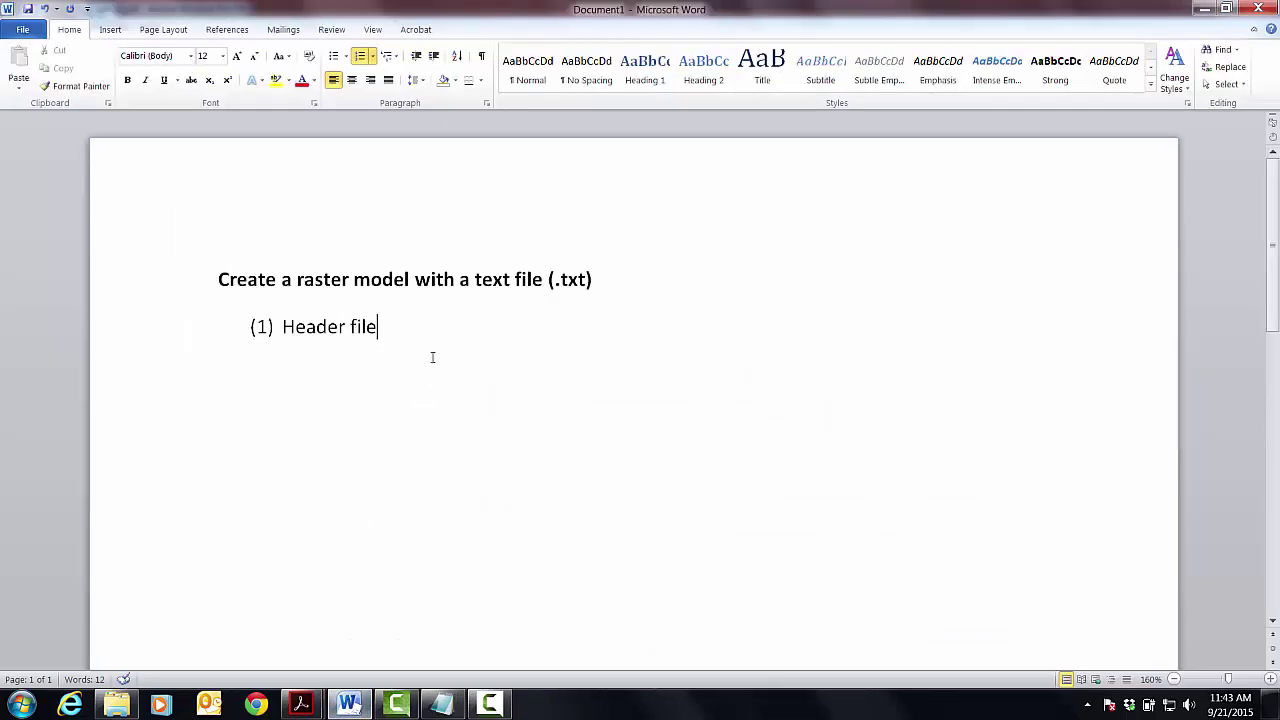
{"action": "key", "text": "Return"}
{"action": "type", "text": "Grid of a"}
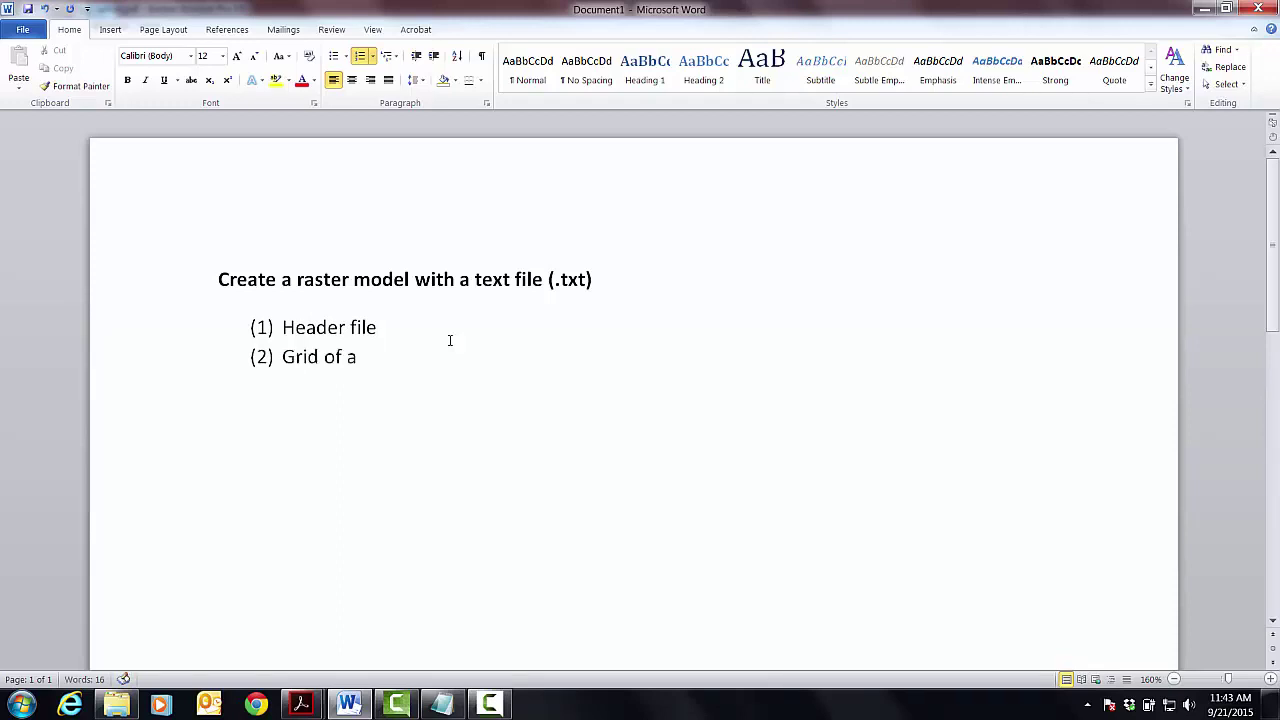
{"action": "key", "text": "BackSpace"}
{"action": "type", "text": "values"}
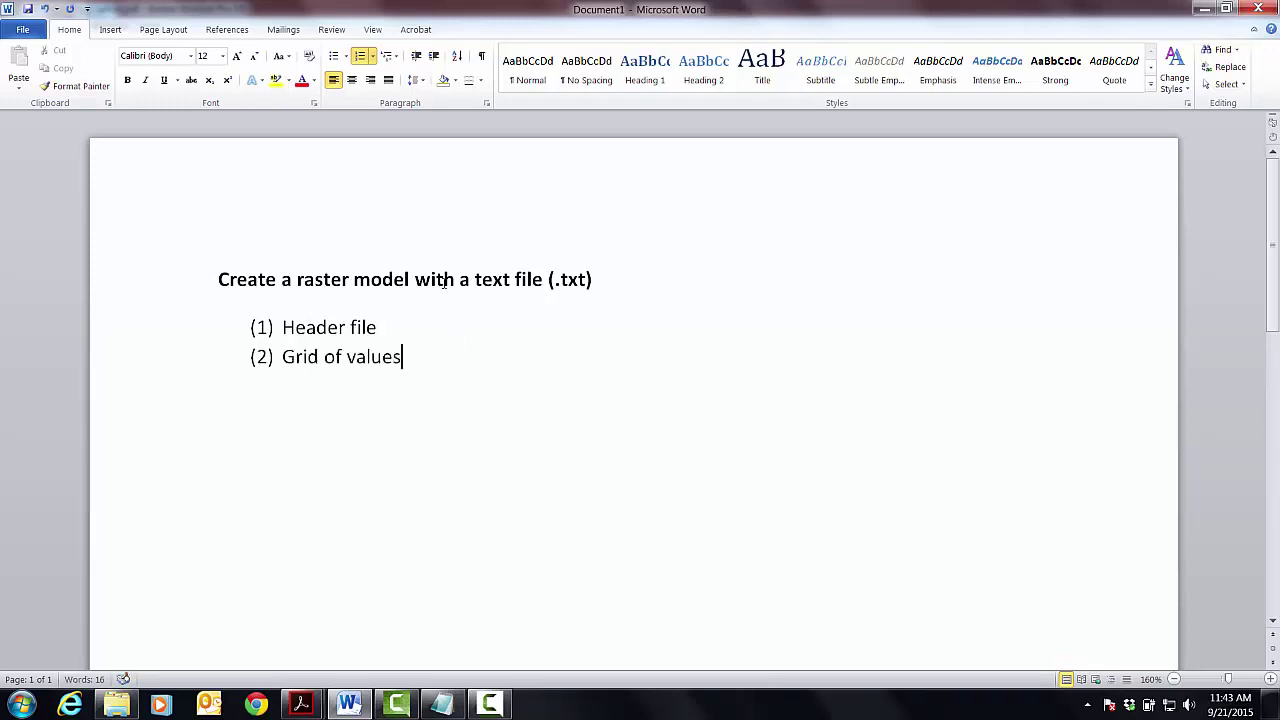